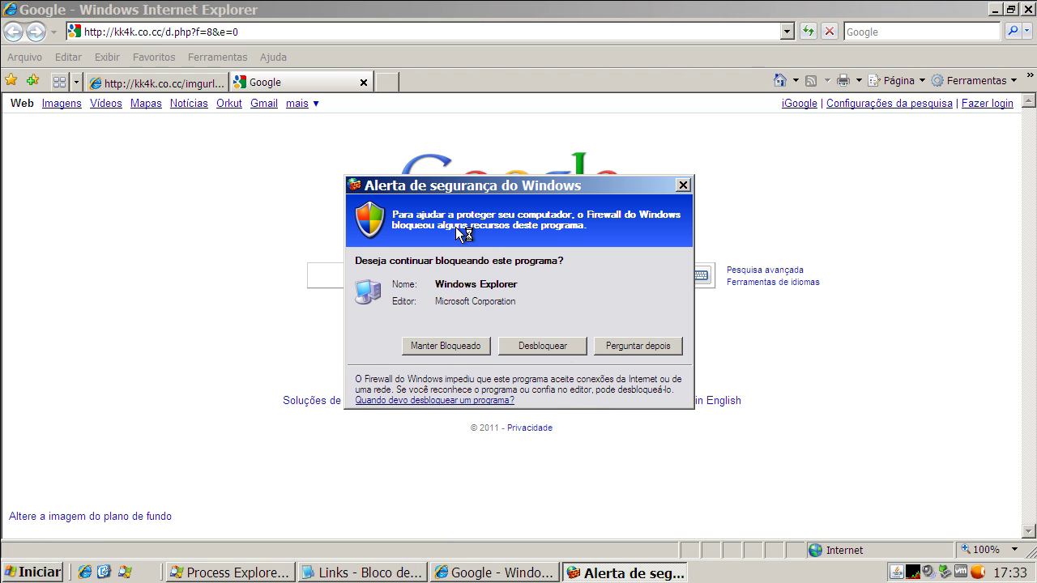
# Unblock Windows Explorer in the firewall alert, and check the running processes in Process Explorer
pyautogui.click(562, 347)
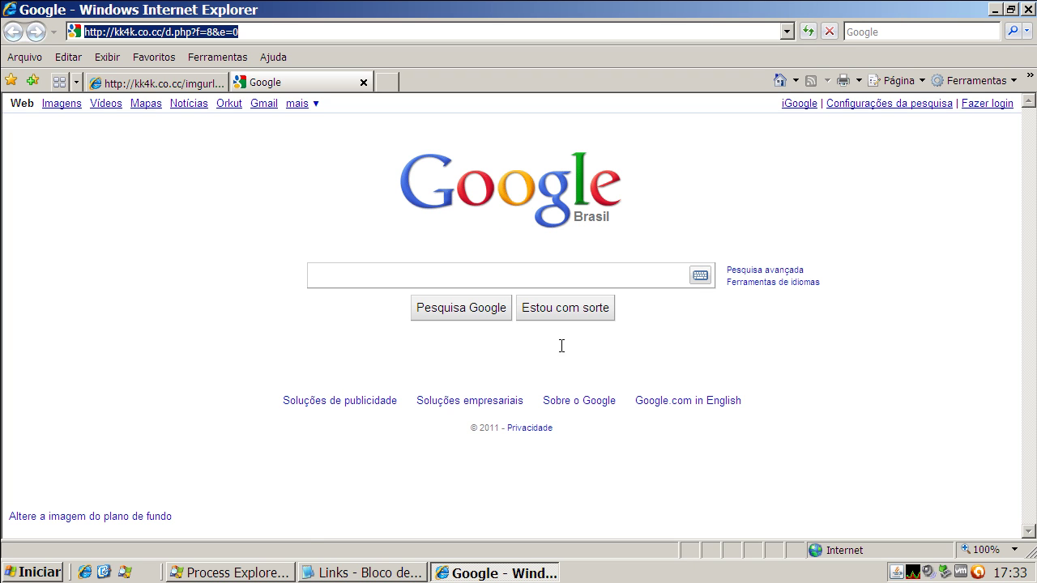
pyautogui.click(259, 573)
pyautogui.moveTo(559, 251)
pyautogui.mouseDown()
pyautogui.moveTo(559, 378)
pyautogui.moveTo(559, 233)
pyautogui.mouseUp()
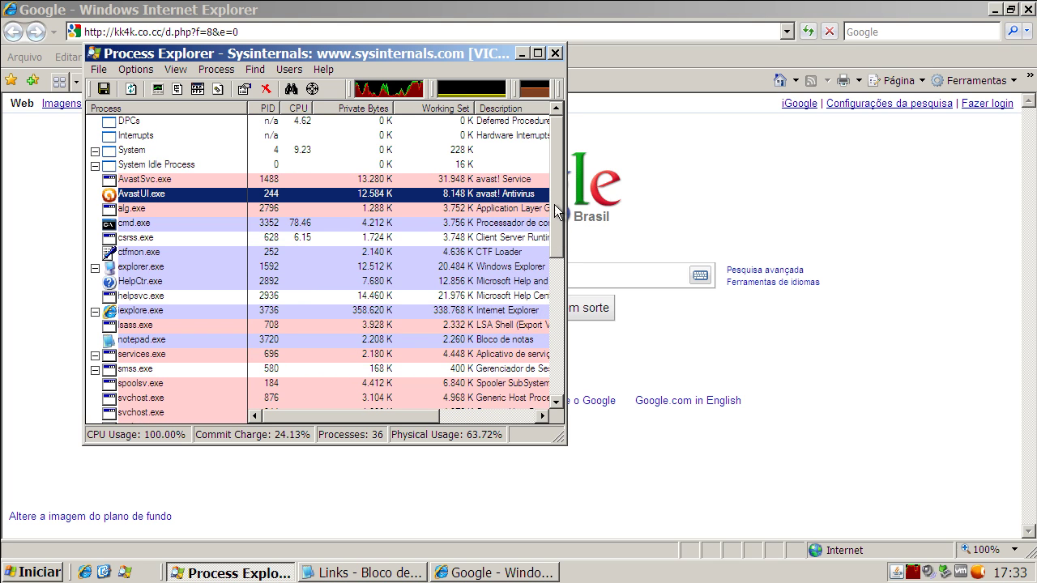
pyautogui.click(522, 54)
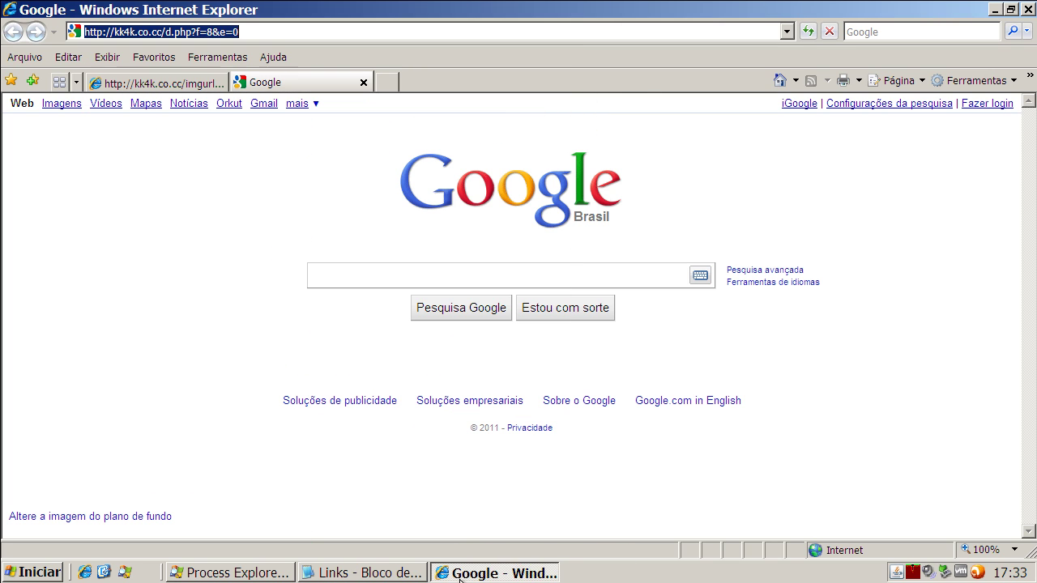
# Close the Links text file and Internet Explorer with all its tabs
pyautogui.click(368, 573)
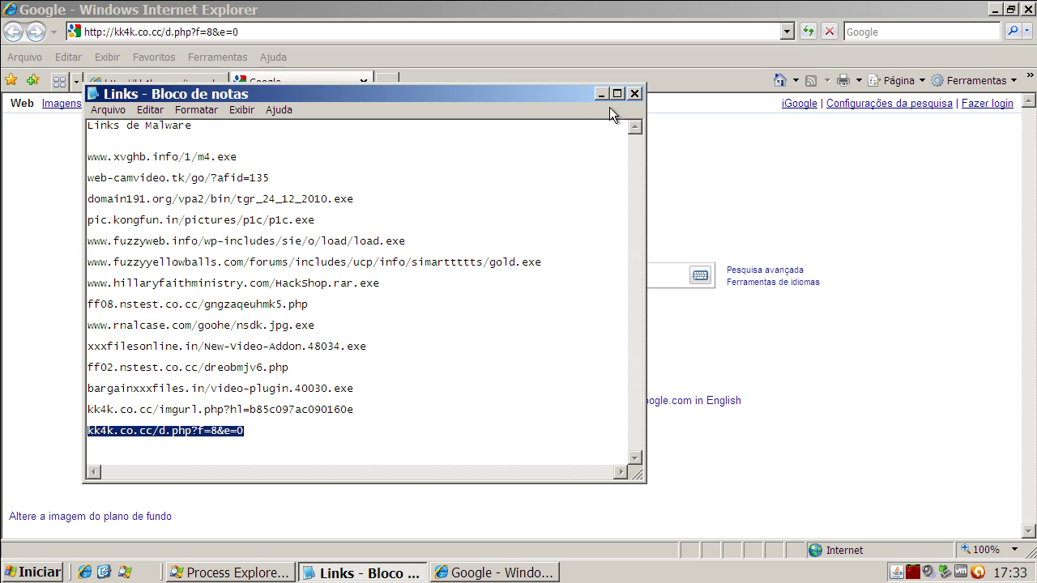
pyautogui.click(634, 93)
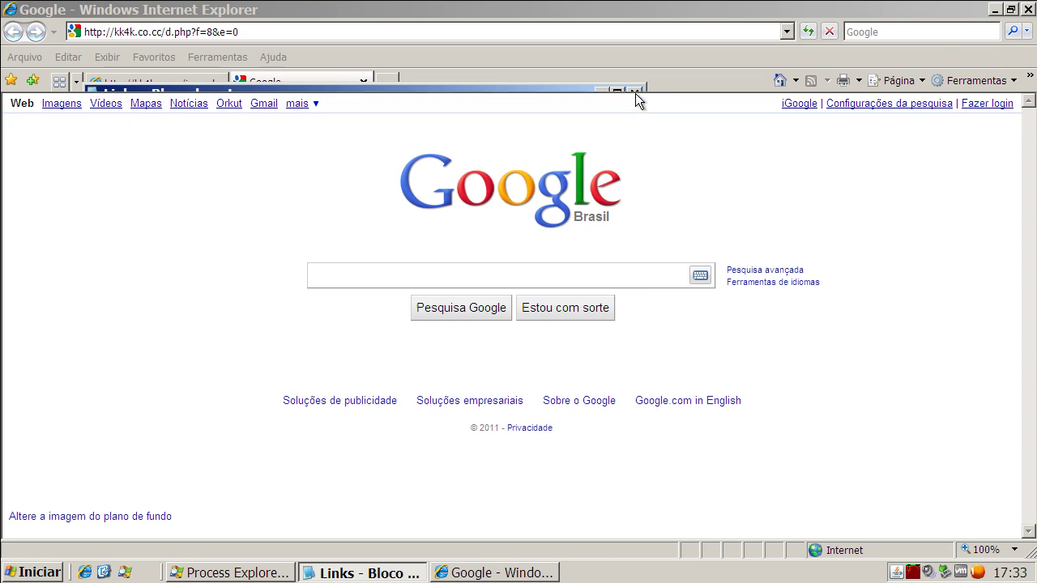
pyautogui.click(1027, 9)
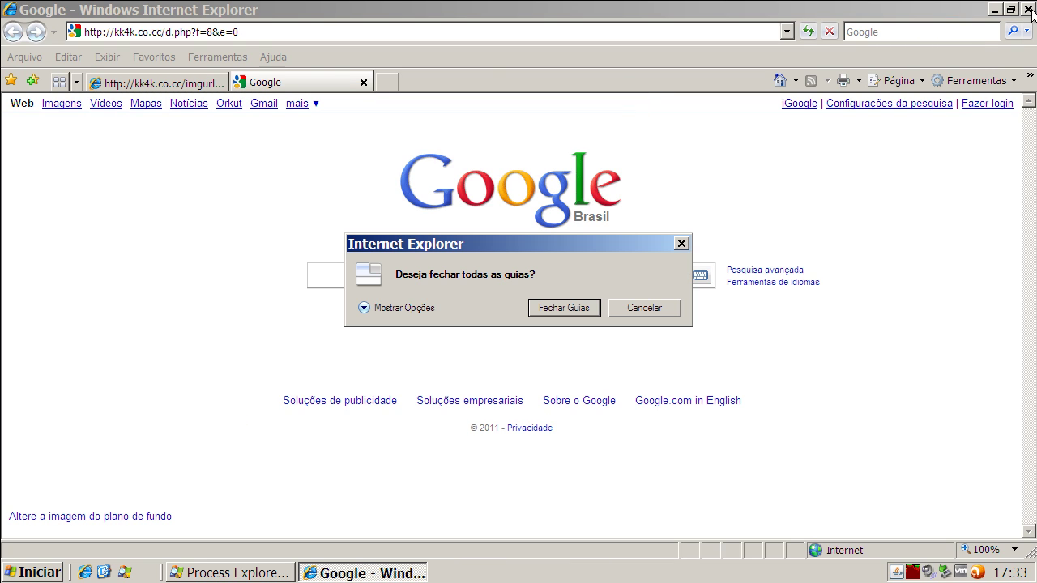
pyautogui.click(564, 307)
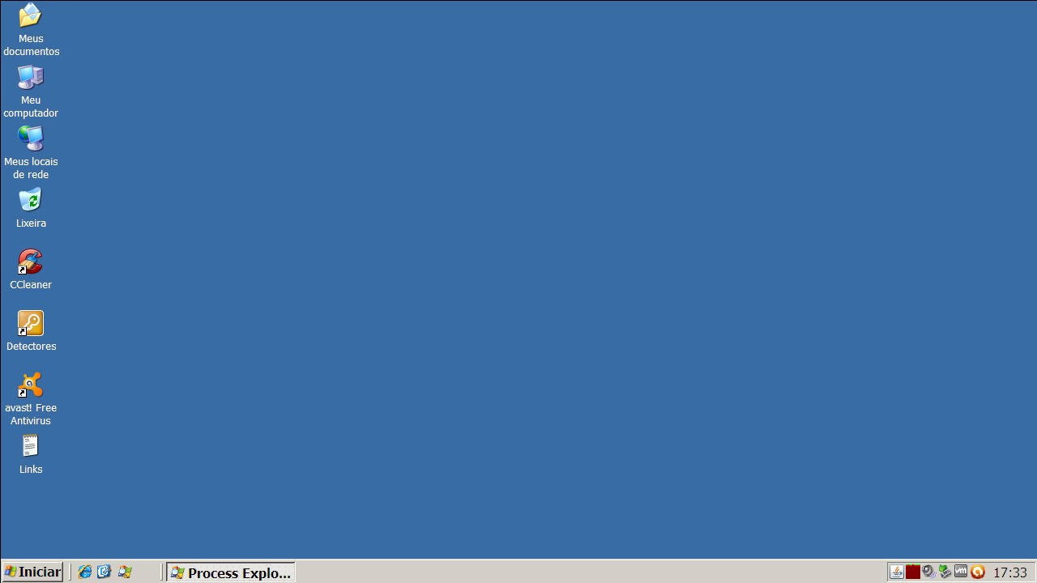
# Review the process list in Process Explorer for suspicious entries, and minimize it
pyautogui.click(919, 574)
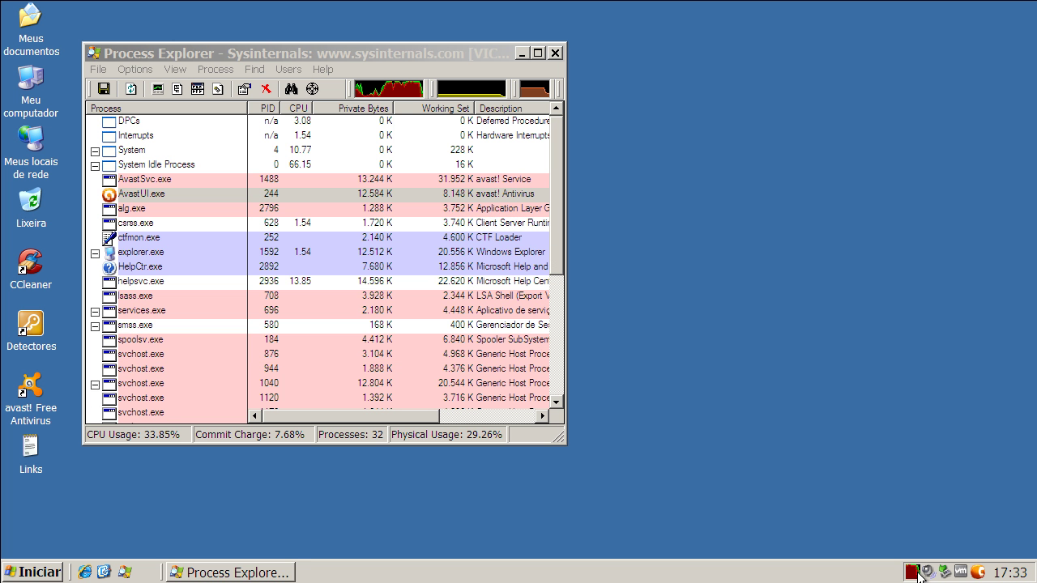
pyautogui.moveTo(561, 180)
pyautogui.mouseDown()
pyautogui.moveTo(555, 300)
pyautogui.moveTo(557, 181)
pyautogui.mouseUp()
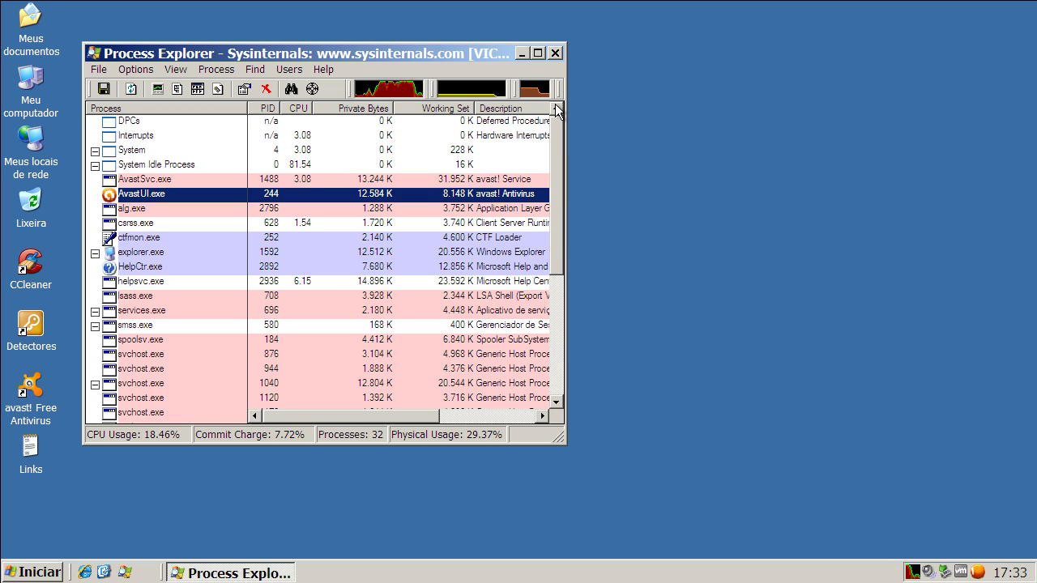
pyautogui.click(519, 53)
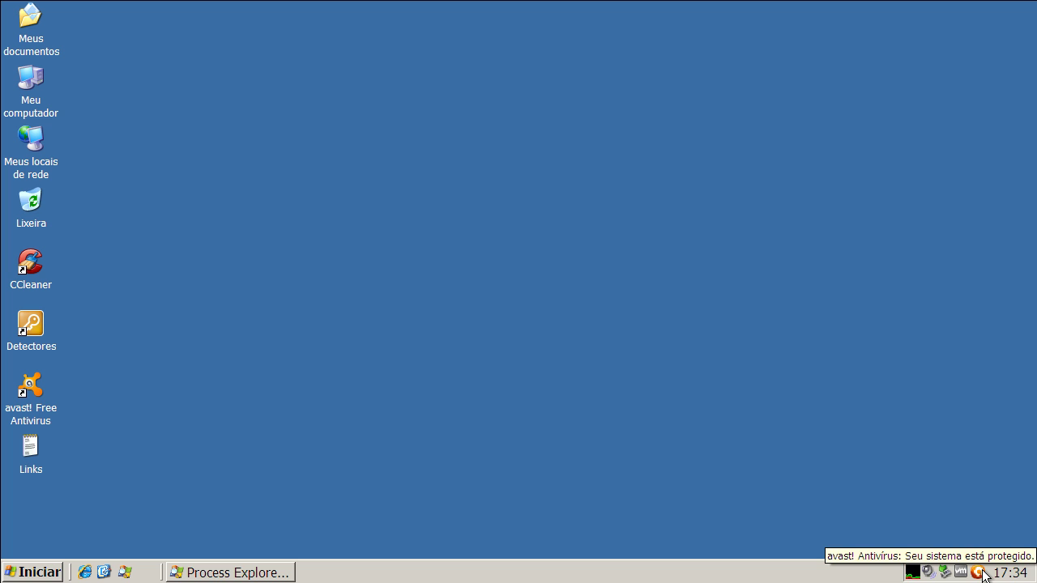
pyautogui.click(287, 572)
pyautogui.click(519, 54)
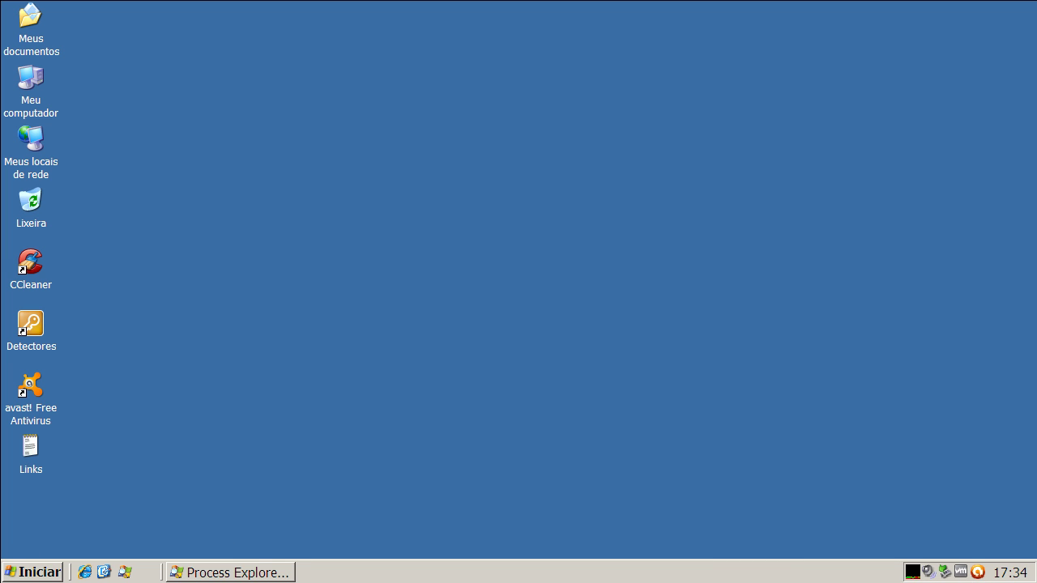
# Restart the computer
pyautogui.click(29, 574)
pyautogui.click(80, 550)
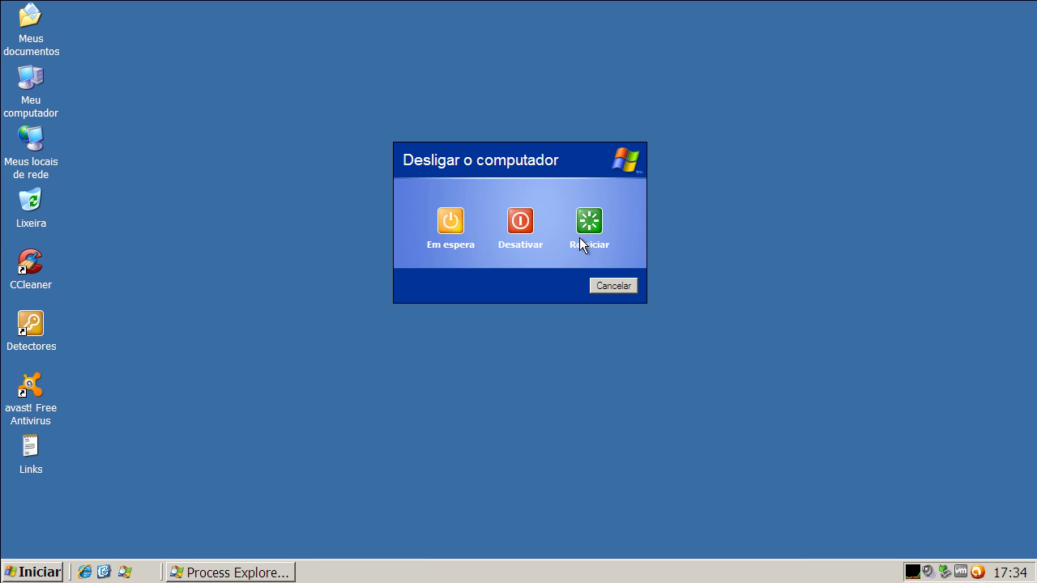
pyautogui.click(585, 227)
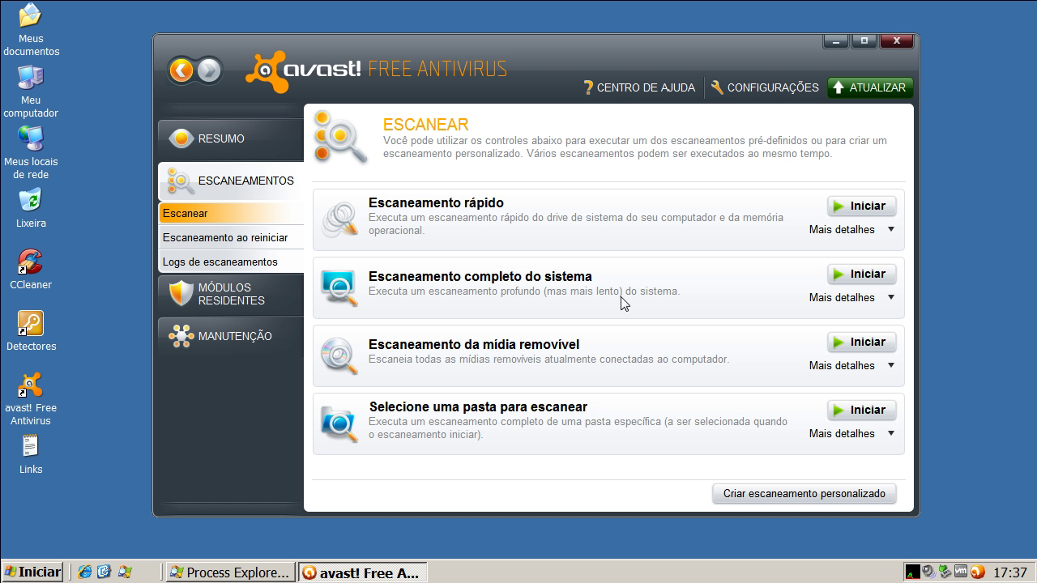
# Run a full system scan in avast! Free Antivirus and open its detailed results from the scan logs
pyautogui.click(842, 277)
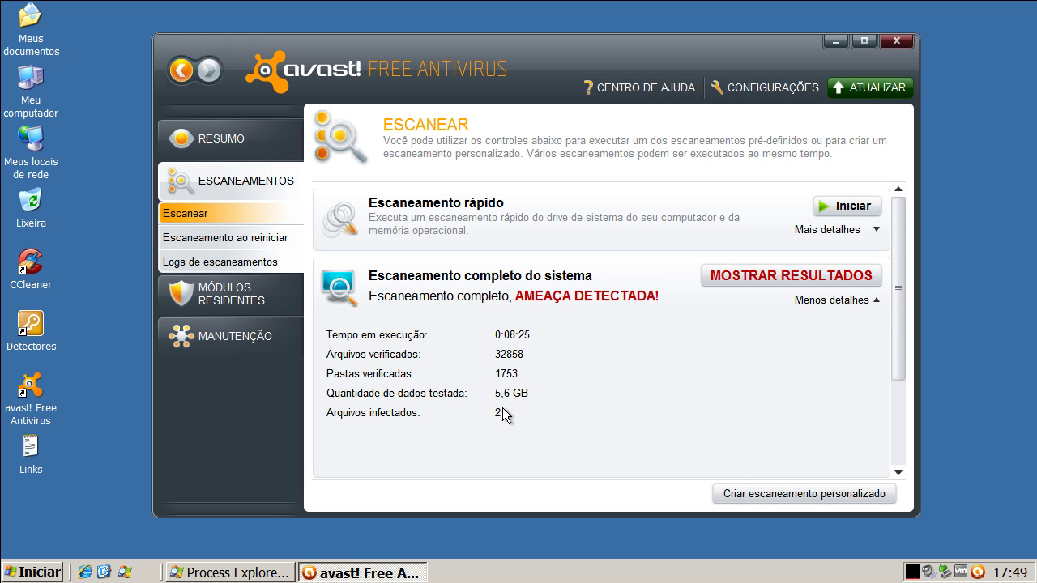
pyautogui.click(217, 263)
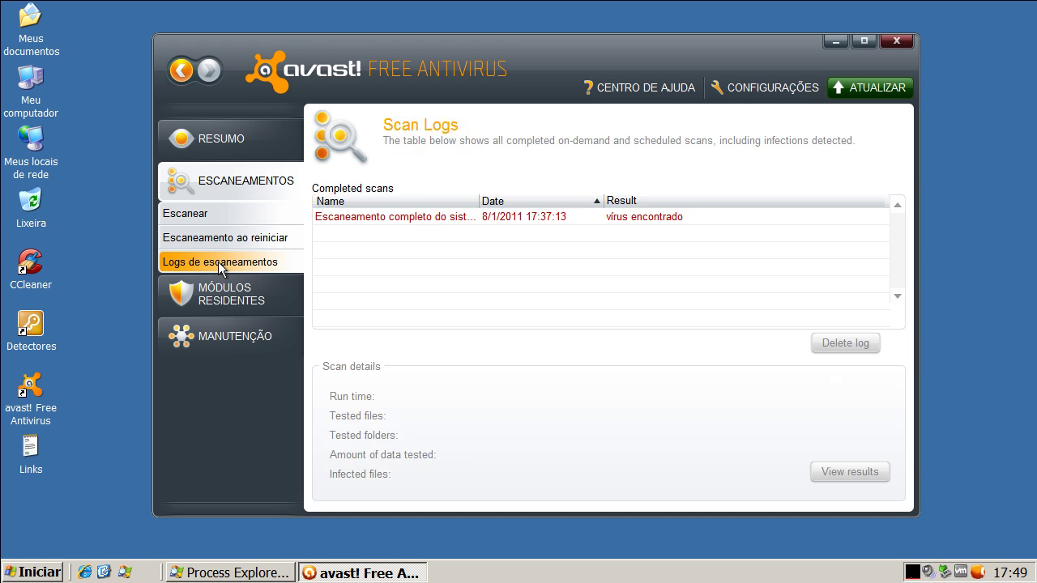
pyautogui.click(620, 217)
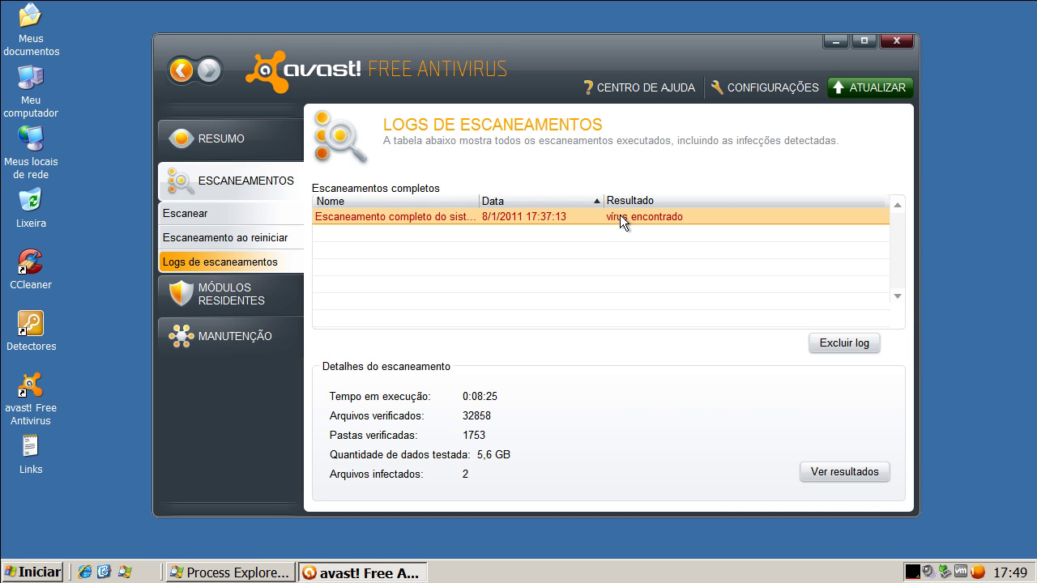
pyautogui.doubleClick(463, 222)
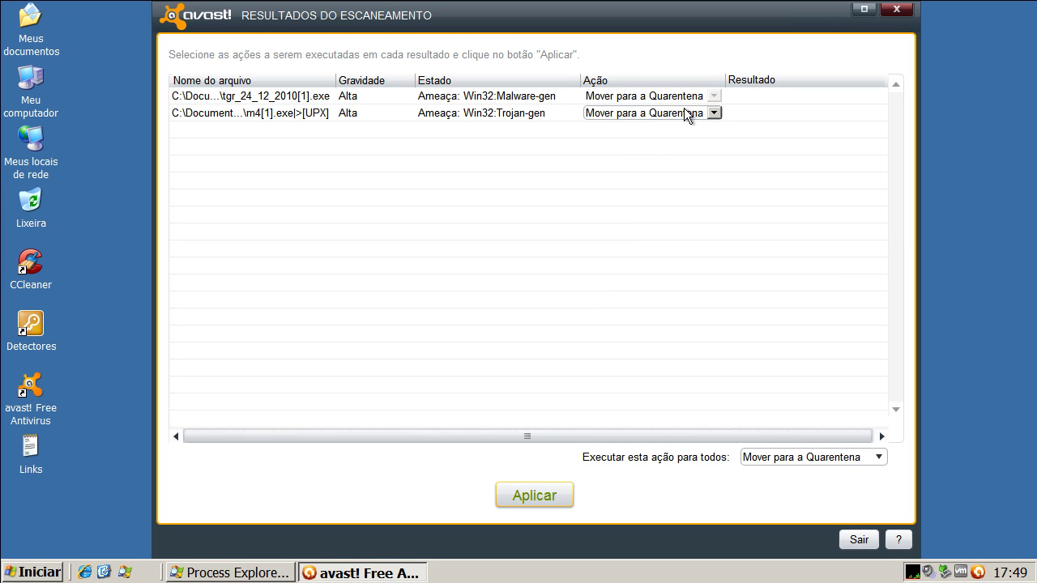
# Move the detected tgr_24_12_2010[1].exe and m4[1].exe threats to quarantine, and close the results and avast!
pyautogui.click(510, 113)
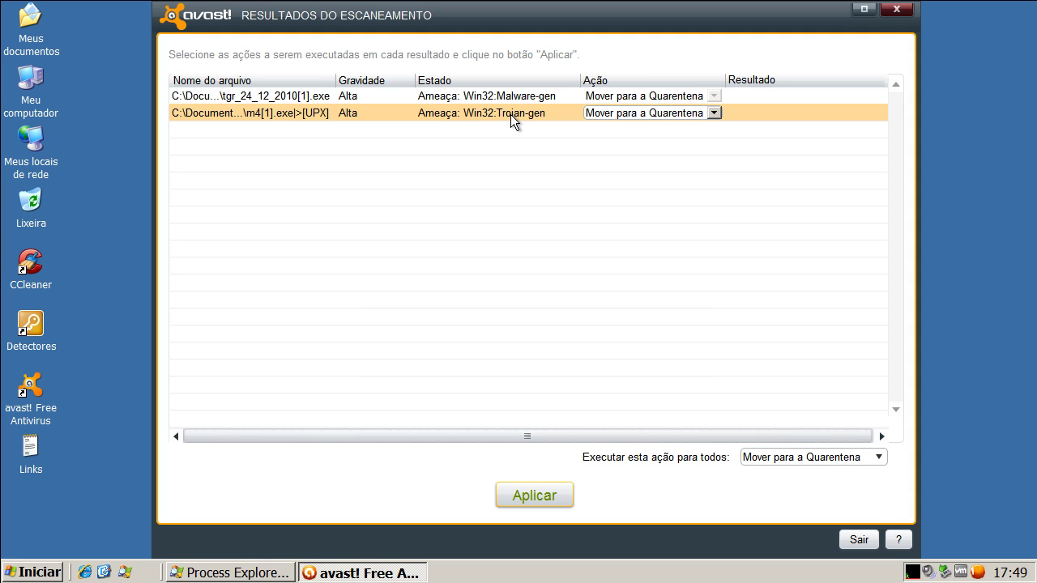
pyautogui.click(514, 97)
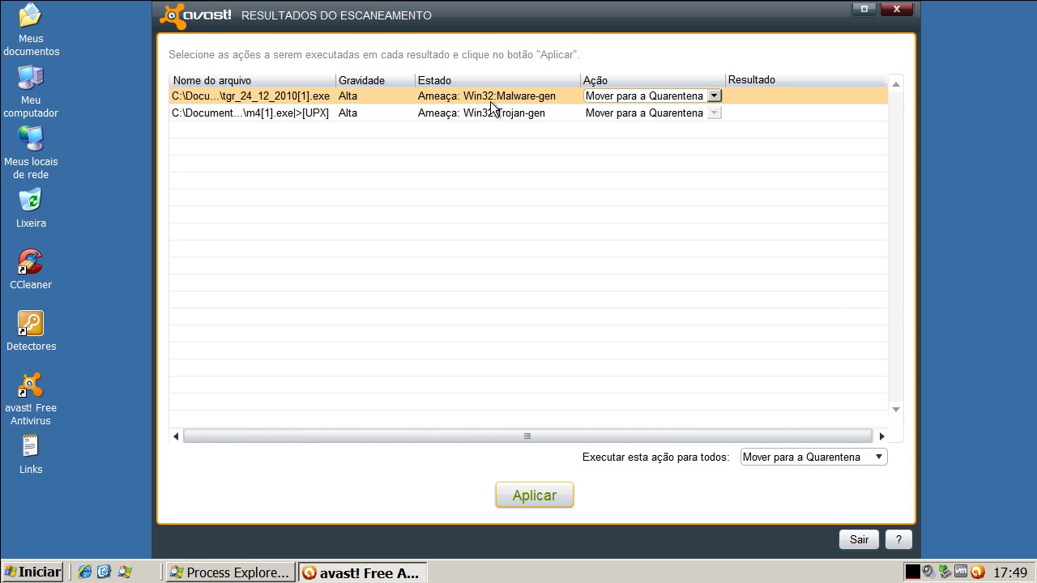
pyautogui.click(714, 97)
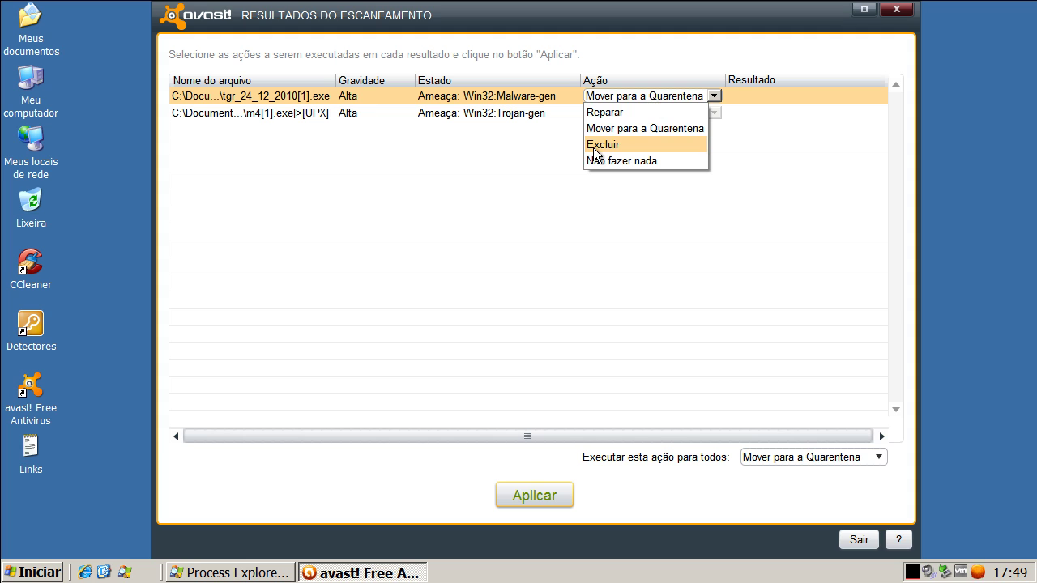
pyautogui.click(724, 143)
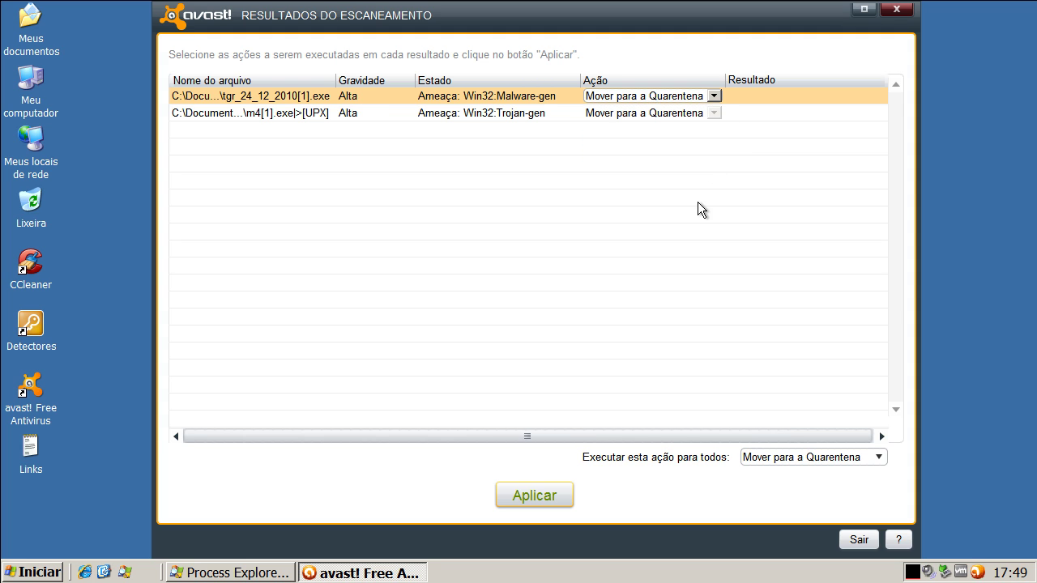
pyautogui.click(540, 495)
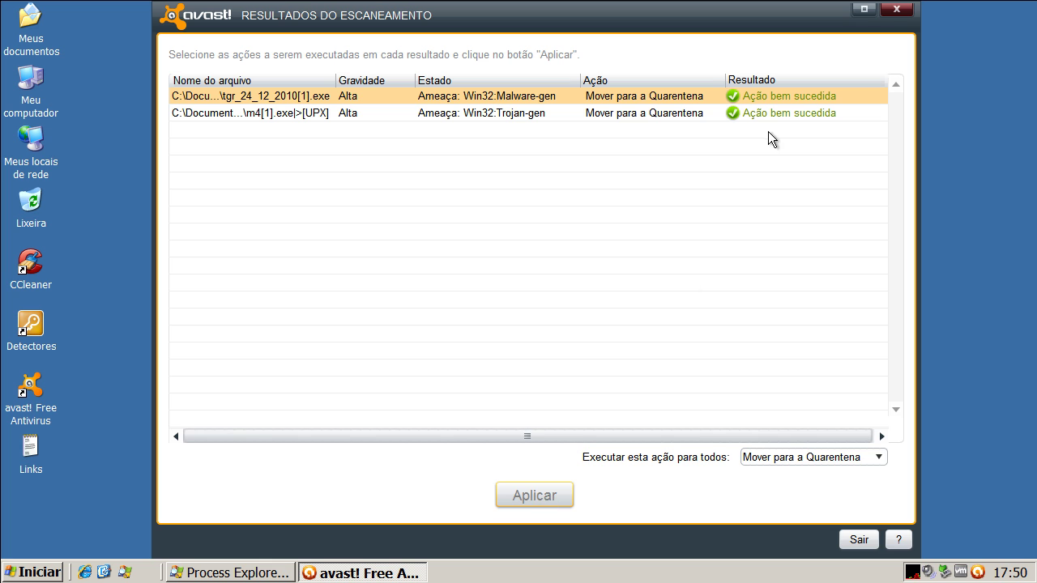
pyautogui.click(859, 539)
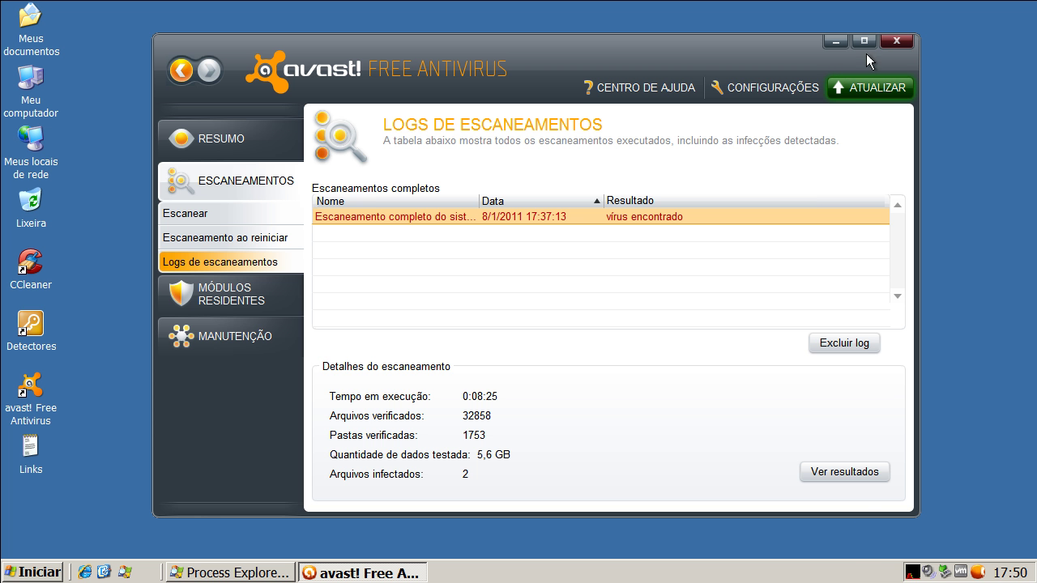
pyautogui.click(896, 42)
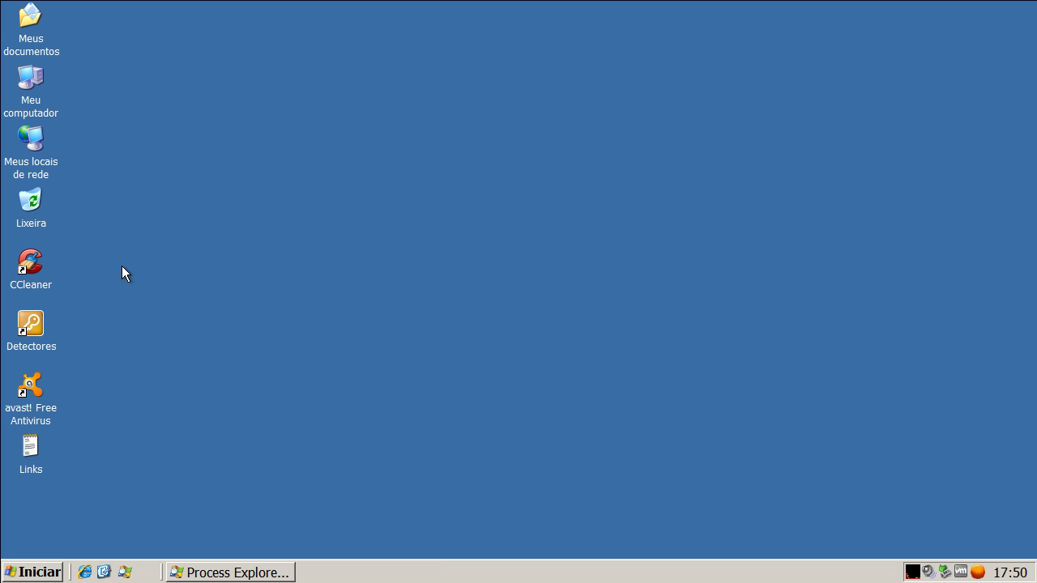
# Open CCleaner, run the cleanup with the preselected items, and close the program
pyautogui.doubleClick(33, 264)
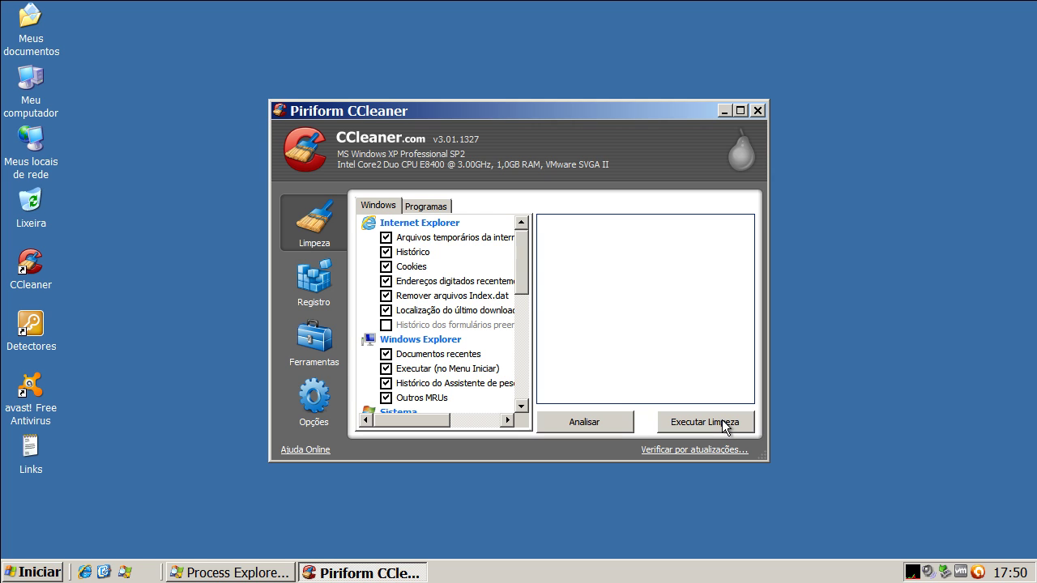
pyautogui.click(725, 427)
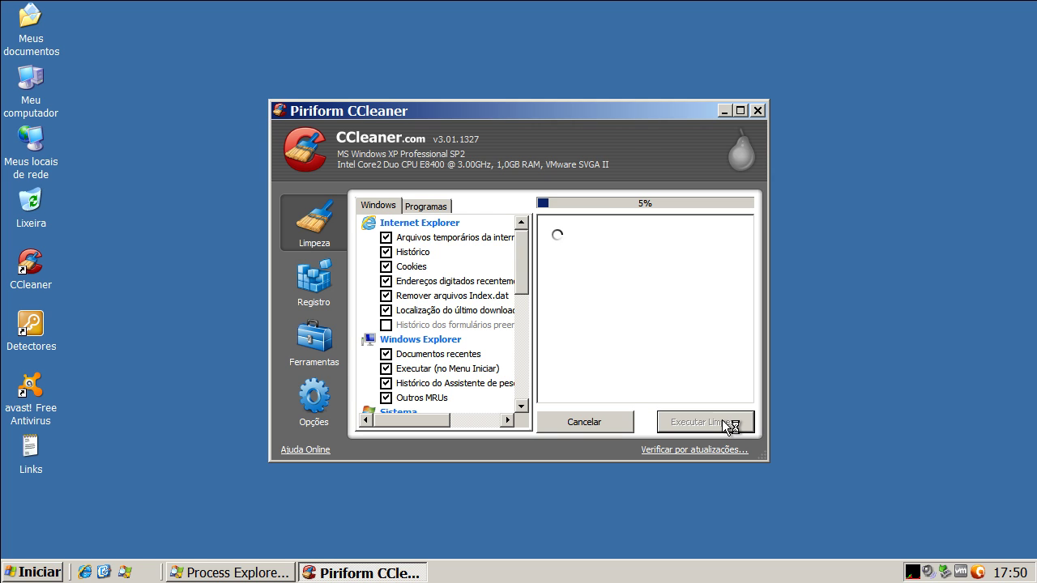
pyautogui.click(728, 425)
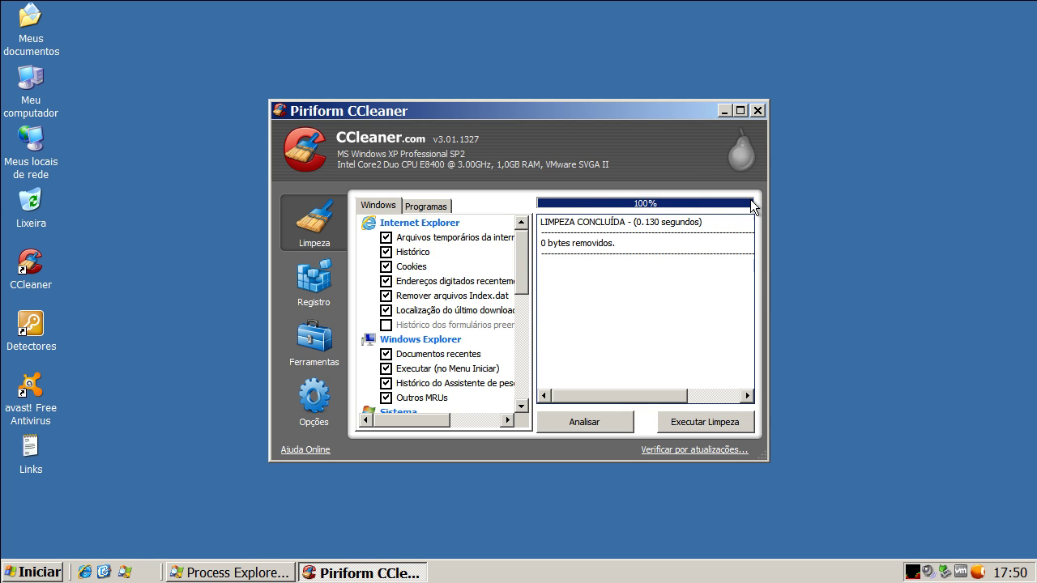
pyautogui.click(756, 111)
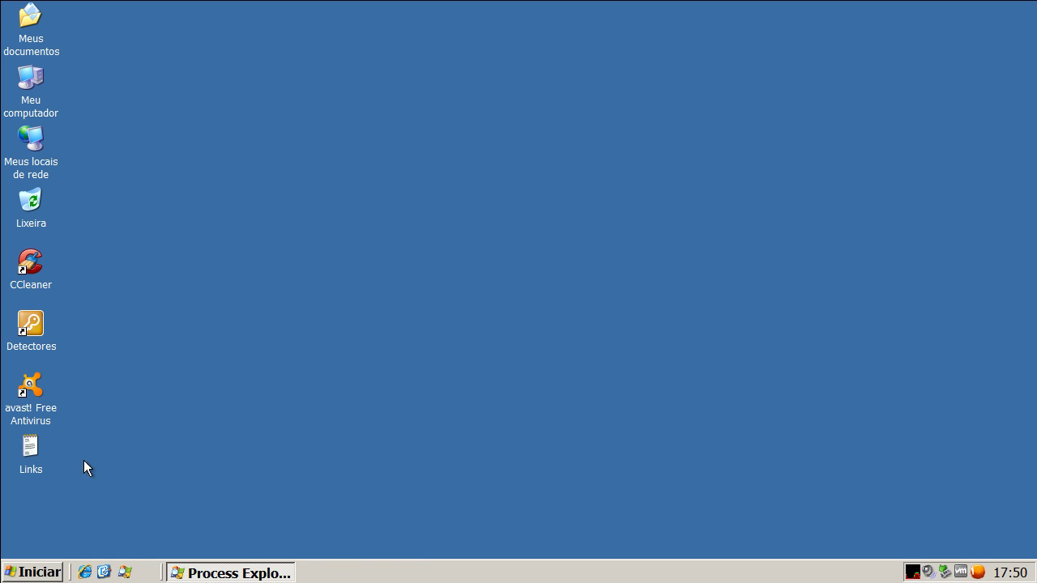
# Launch HitmanPro35 from the Detectores folder and dismiss its Windows Shell vulnerability notice
pyautogui.doubleClick(40, 332)
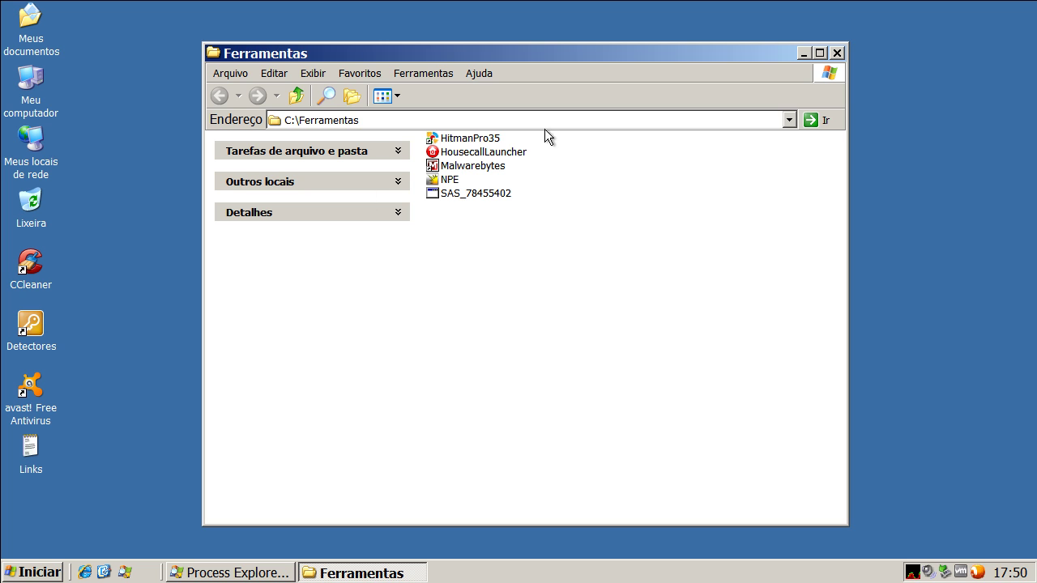
pyautogui.doubleClick(485, 137)
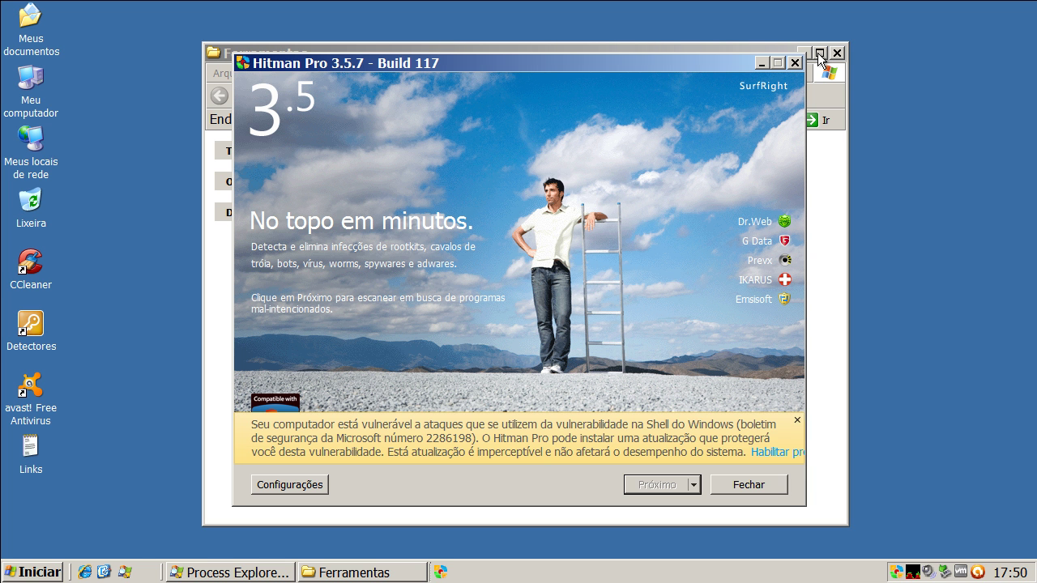
pyautogui.click(797, 420)
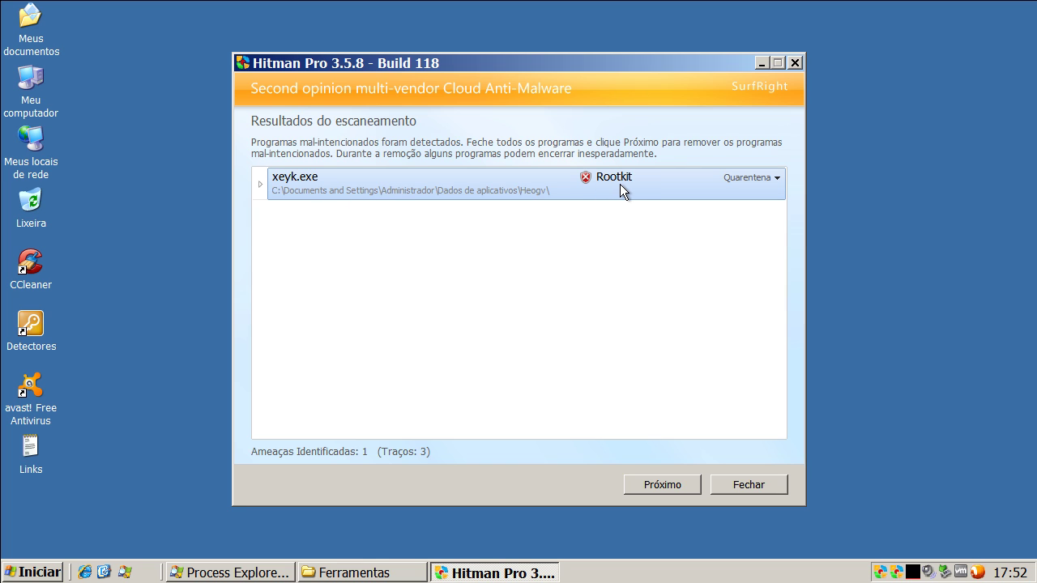
# Send the detected xeyk.exe rootkit to quarantine in Hitman Pro and close the program
pyautogui.click(665, 486)
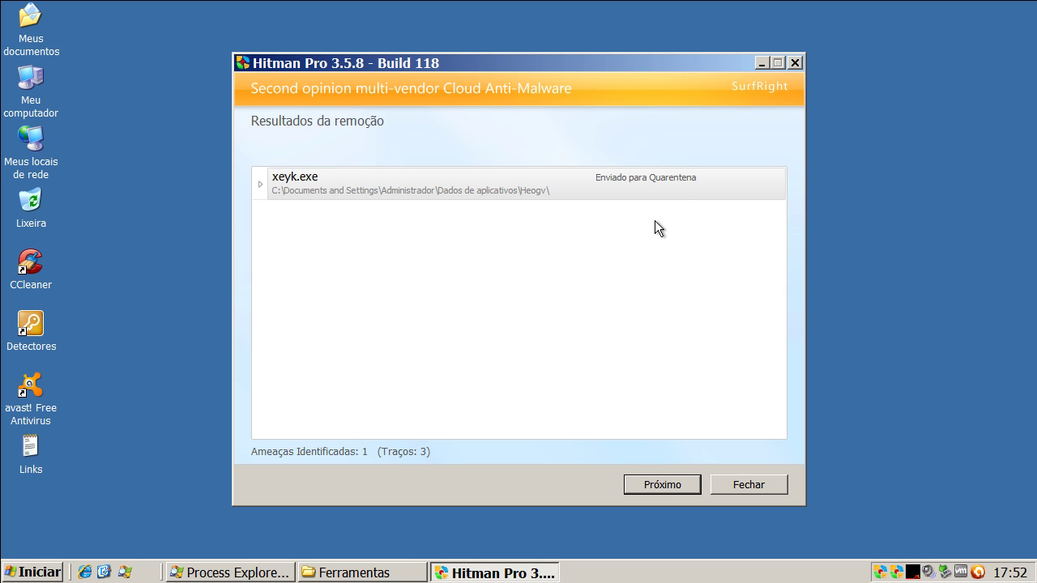
pyautogui.click(663, 487)
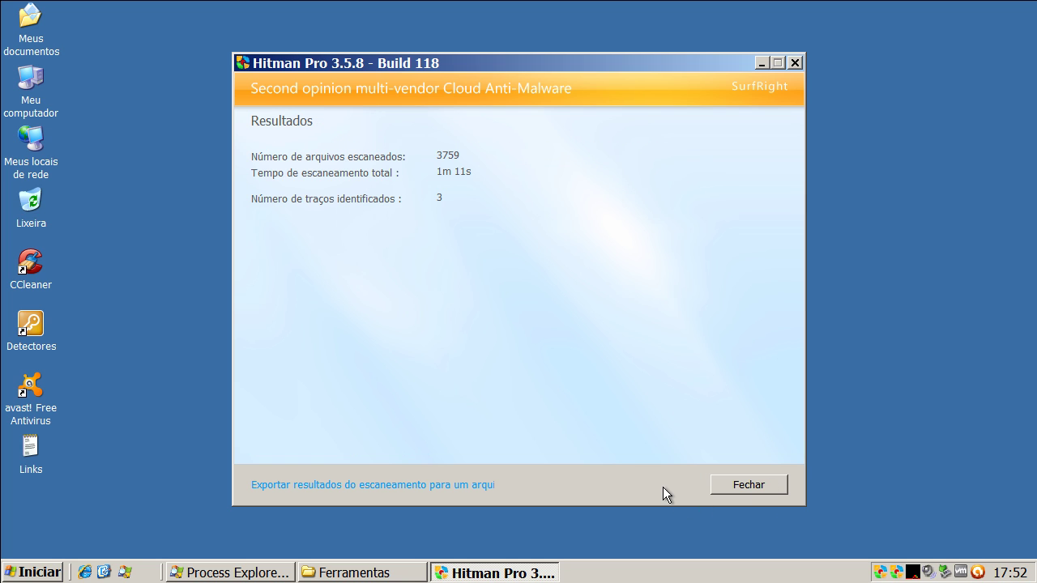
pyautogui.click(748, 485)
# Launch Malwarebytes from the Ferramentas folder, accept the database update, and complete a quick scan of the system
pyautogui.click(360, 571)
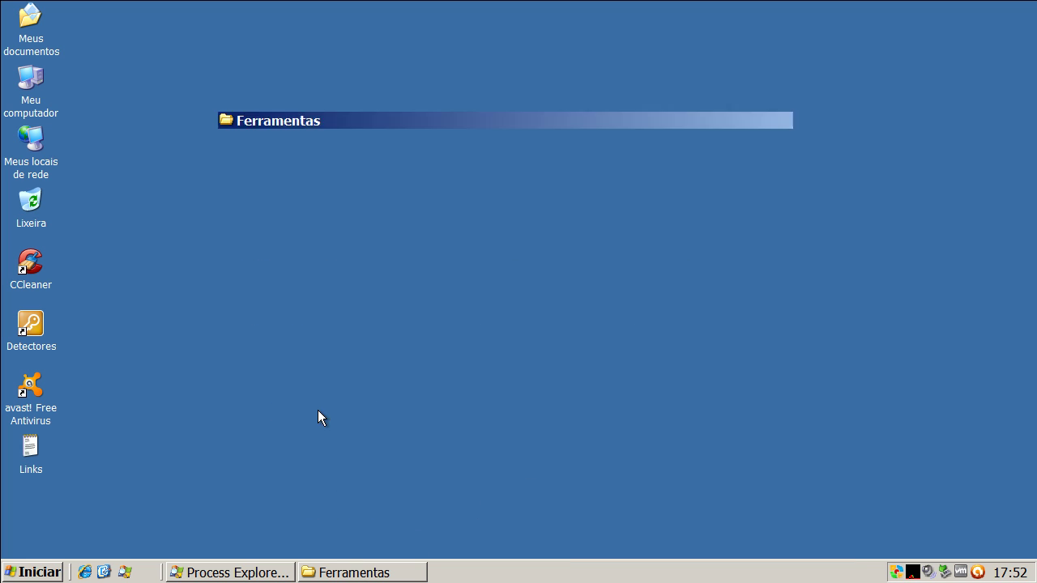
pyautogui.doubleClick(463, 168)
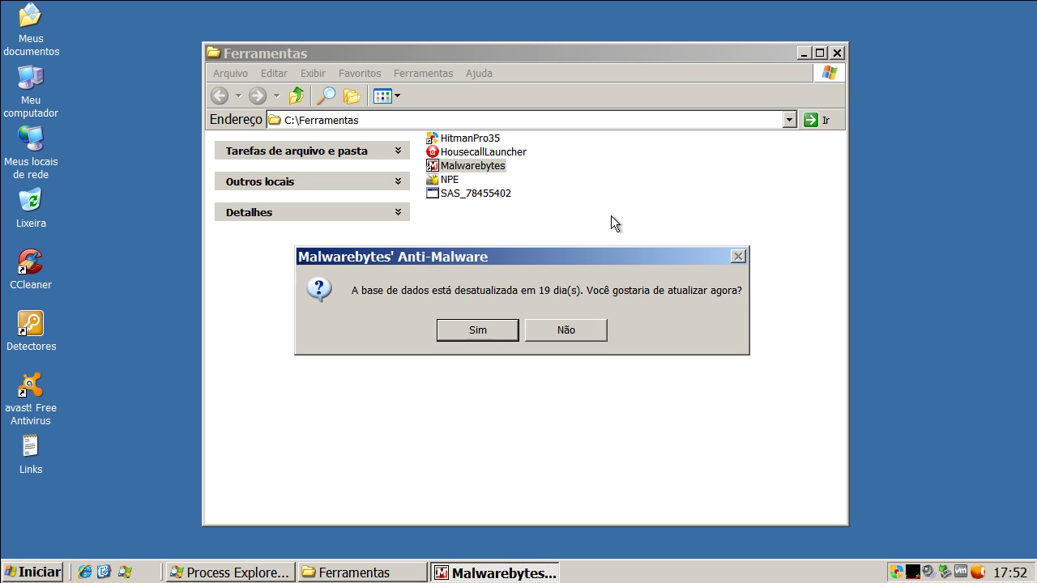
pyautogui.click(507, 327)
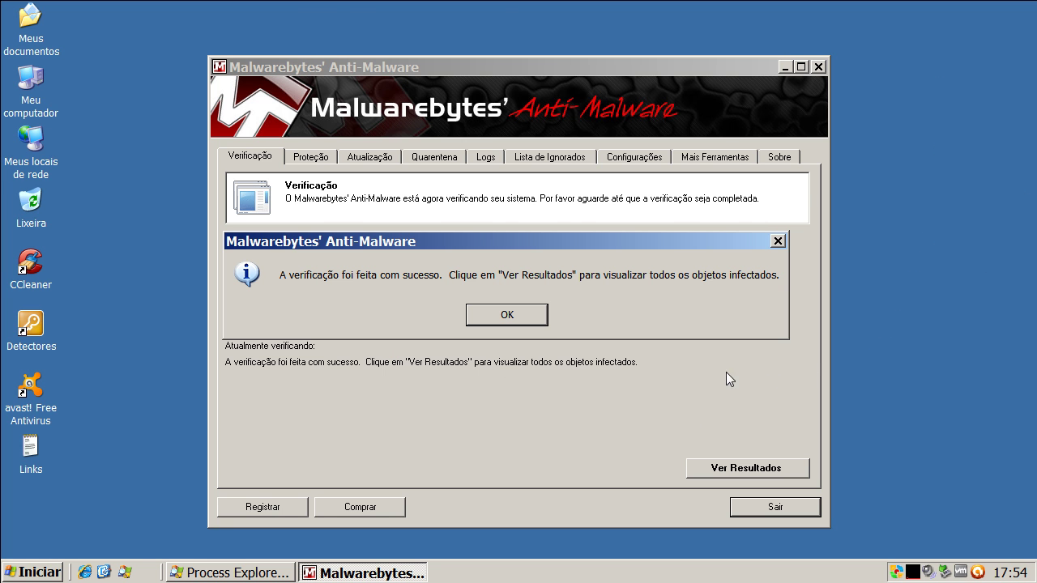
pyautogui.click(512, 317)
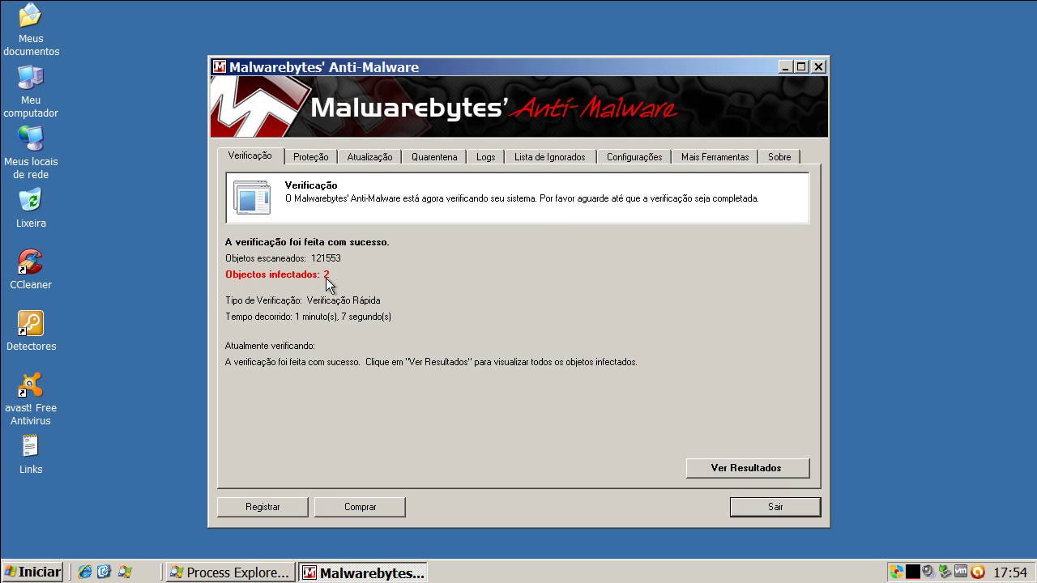
# Open the scan results and widen the Ítem and Fabricante columns to examine the detected Spyware.OnlineGames and Trojan.ZbotR.Gen entries
pyautogui.click(742, 466)
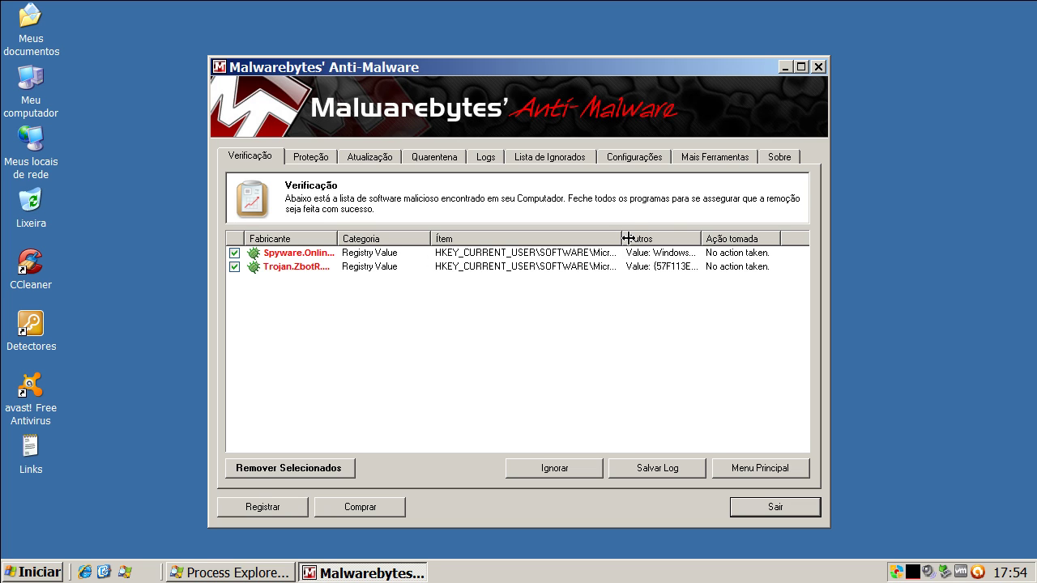
pyautogui.moveTo(631, 238); pyautogui.dragTo(761, 238)
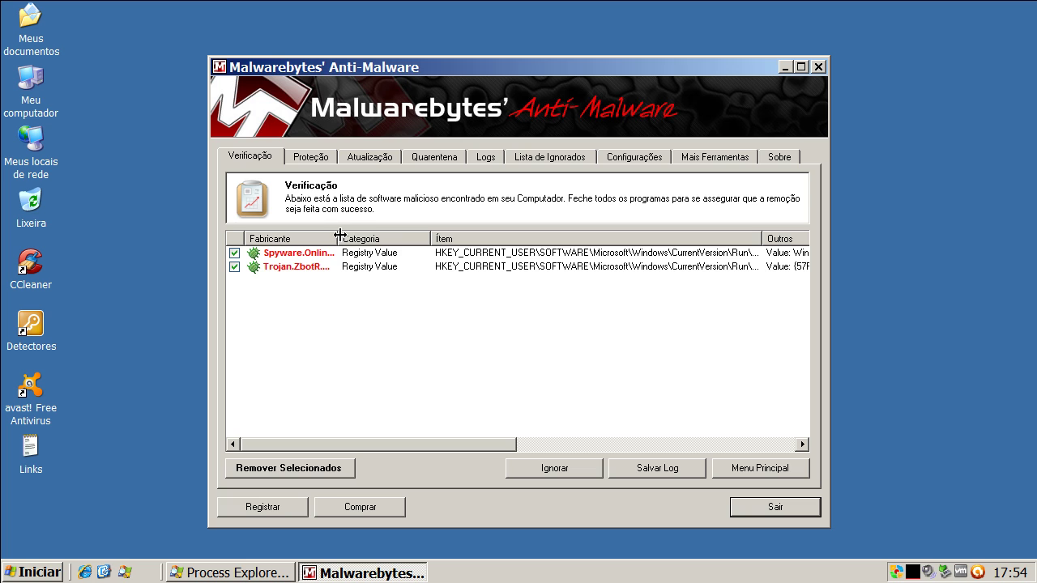
pyautogui.moveTo(340, 235); pyautogui.dragTo(426, 235)
pyautogui.click(311, 253)
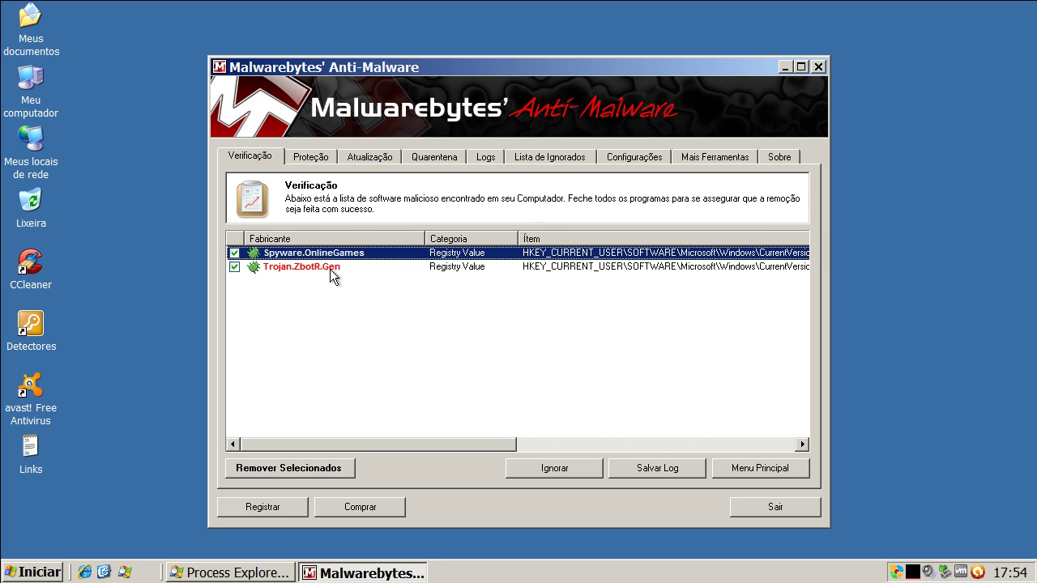
pyautogui.click(329, 268)
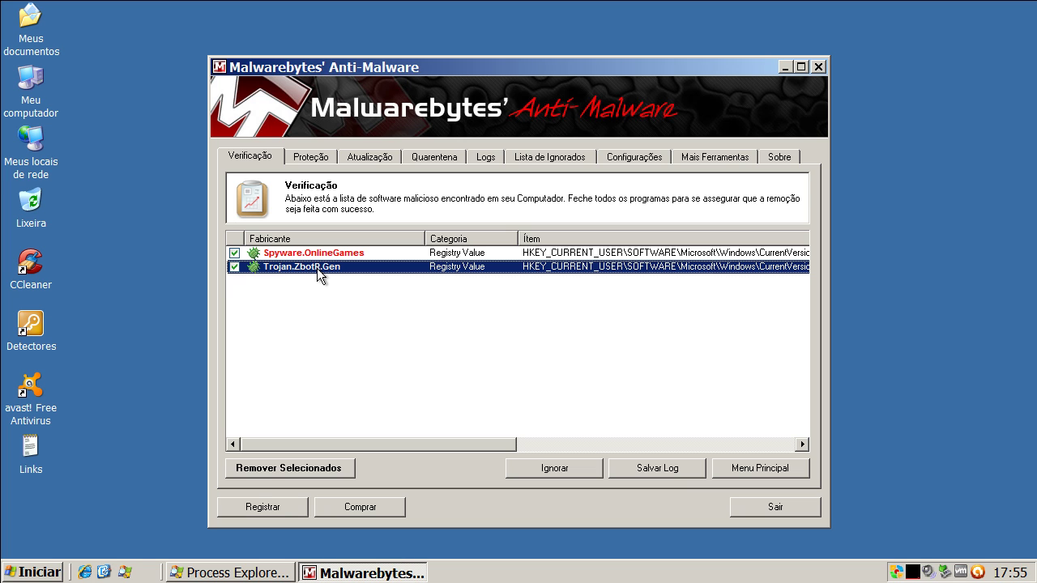
pyautogui.click(512, 258)
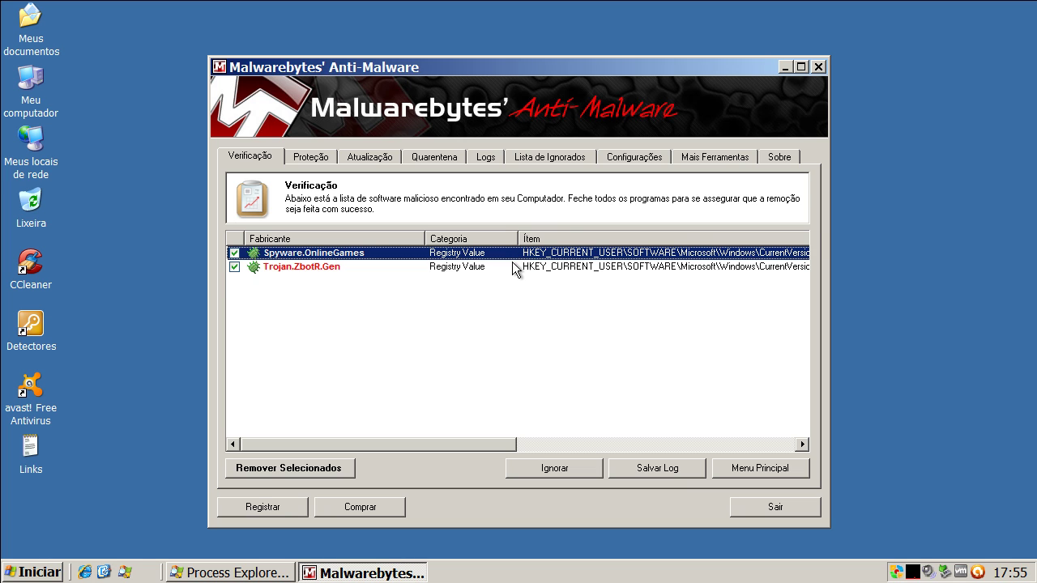
pyautogui.click(510, 264)
pyautogui.click(506, 254)
pyautogui.click(499, 267)
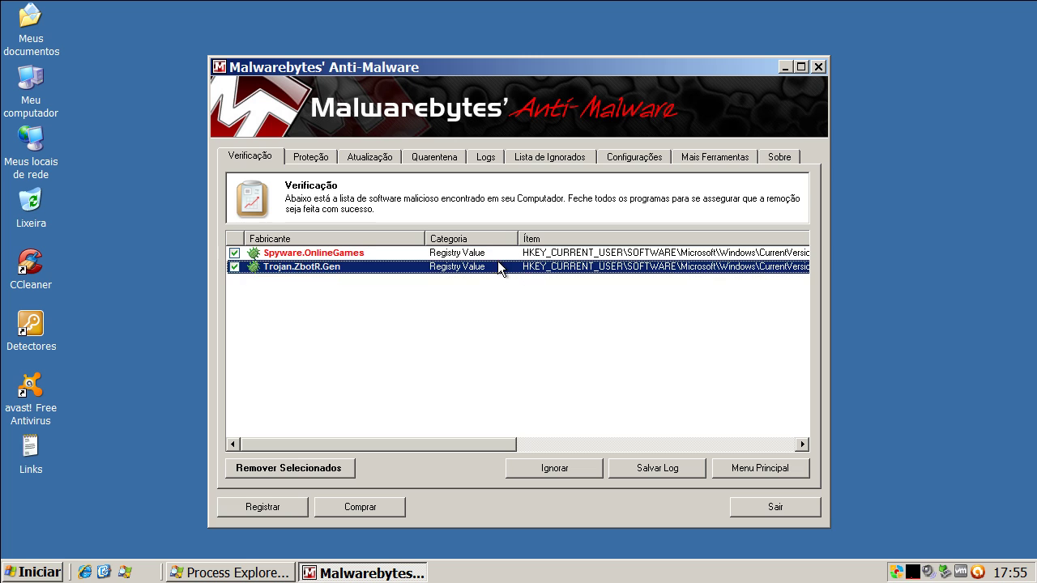
pyautogui.click(496, 255)
pyautogui.click(495, 268)
# Remove the checked Spyware.OnlineGames and Trojan.ZbotR.Gen registry values, review the removal log, and exit Malwarebytes
pyautogui.click(329, 469)
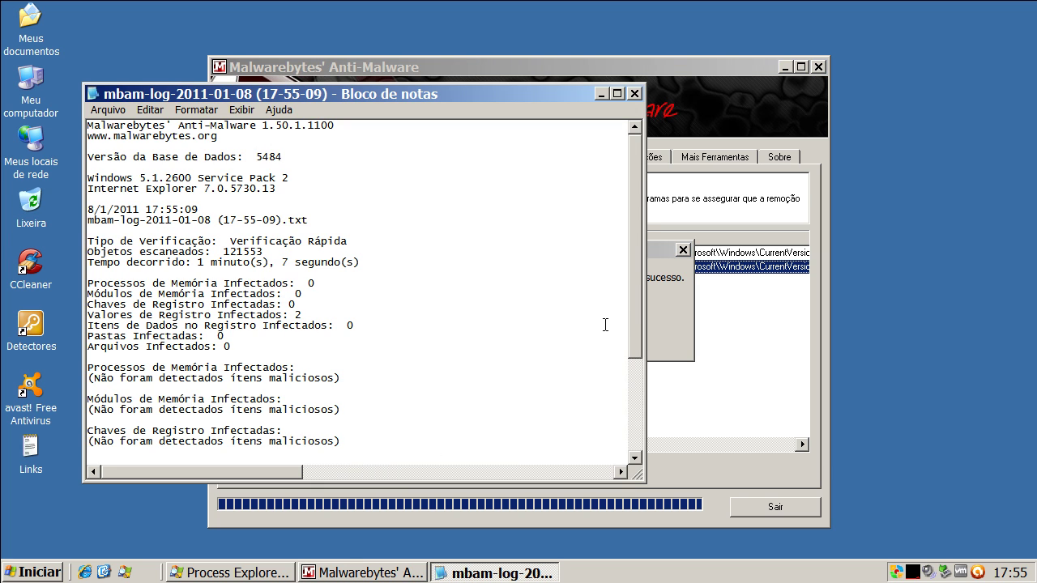
pyautogui.moveTo(636, 306); pyautogui.dragTo(639, 412)
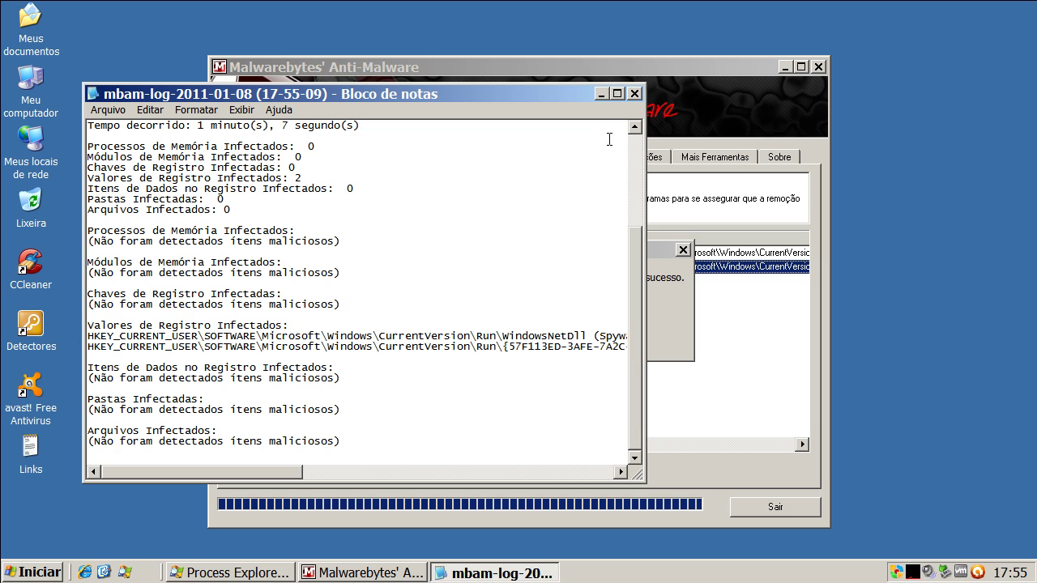
pyautogui.click(633, 94)
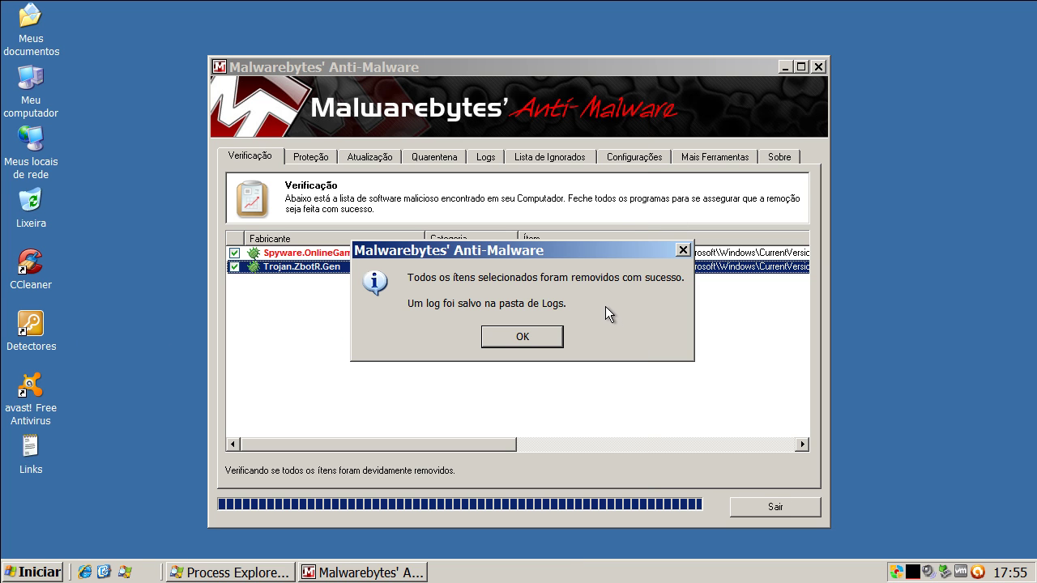
pyautogui.click(523, 337)
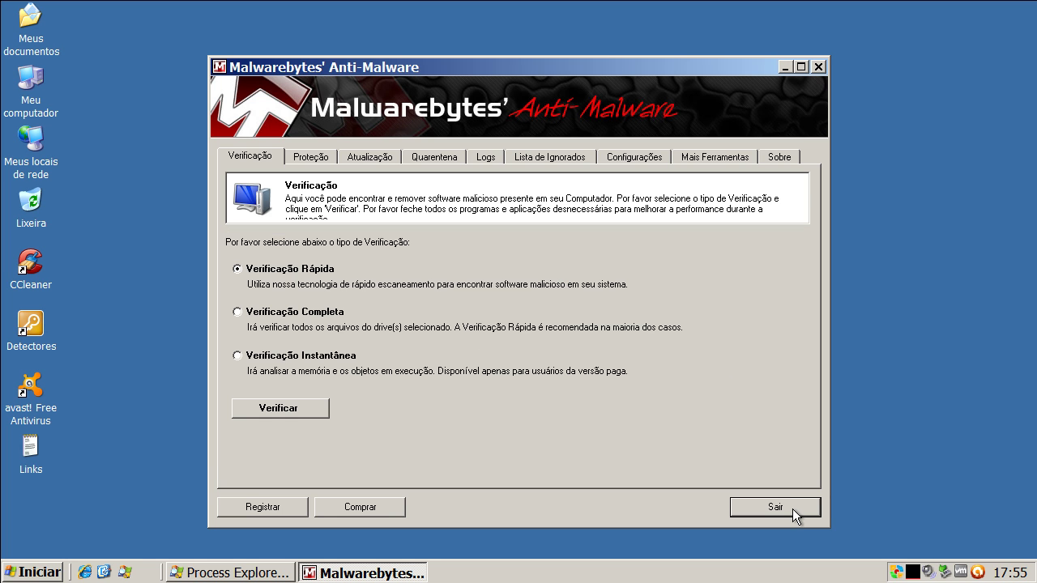
pyautogui.click(792, 509)
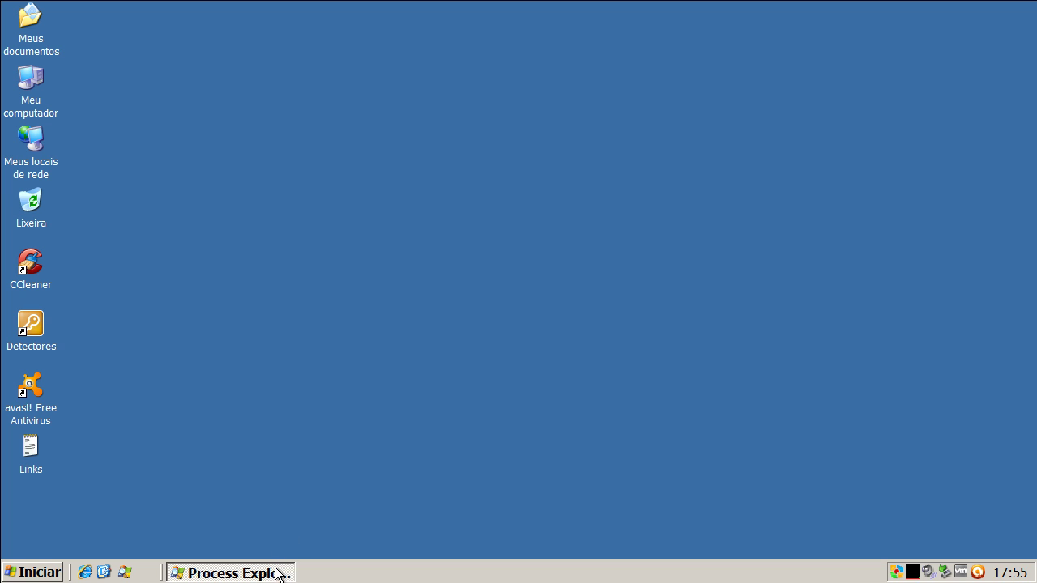
# Run SAS_78455402 from the Detectores folder, complete the SUPERAntiSpyware scan, and close the program
pyautogui.doubleClick(41, 320)
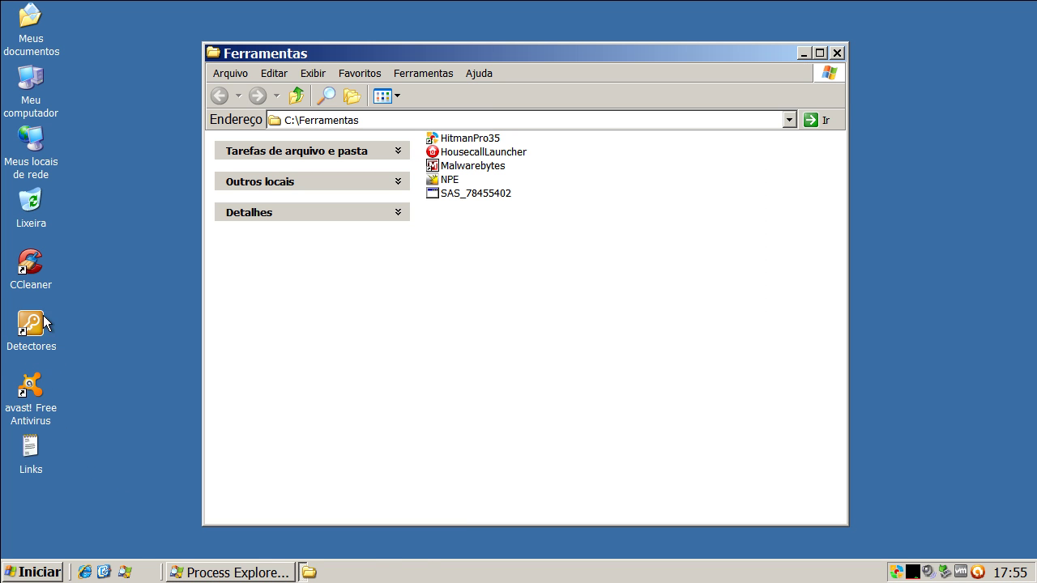
pyautogui.click(475, 194)
pyautogui.rightClick(475, 195)
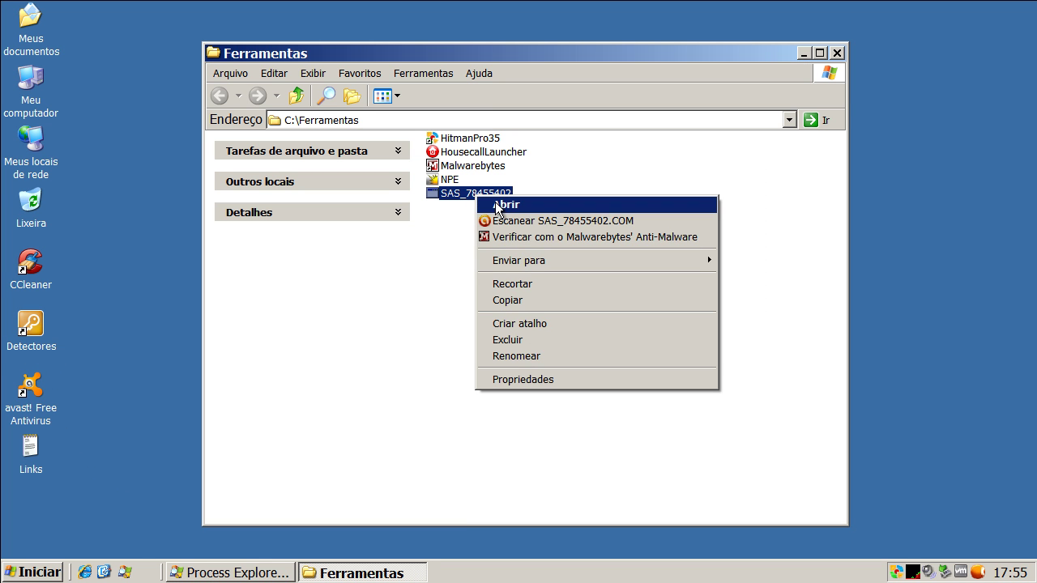
pyautogui.click(495, 202)
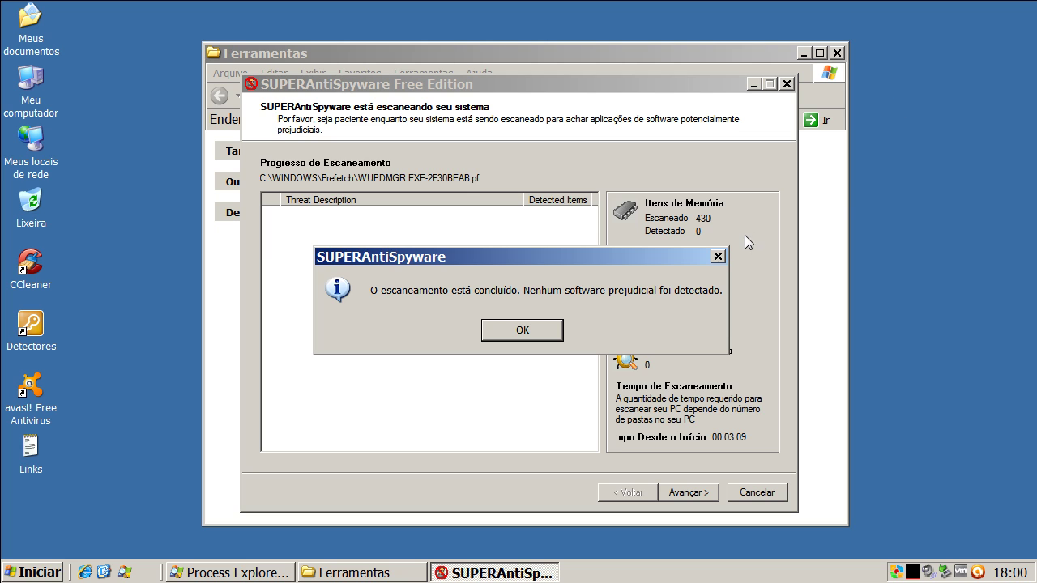
pyautogui.click(520, 330)
pyautogui.click(736, 491)
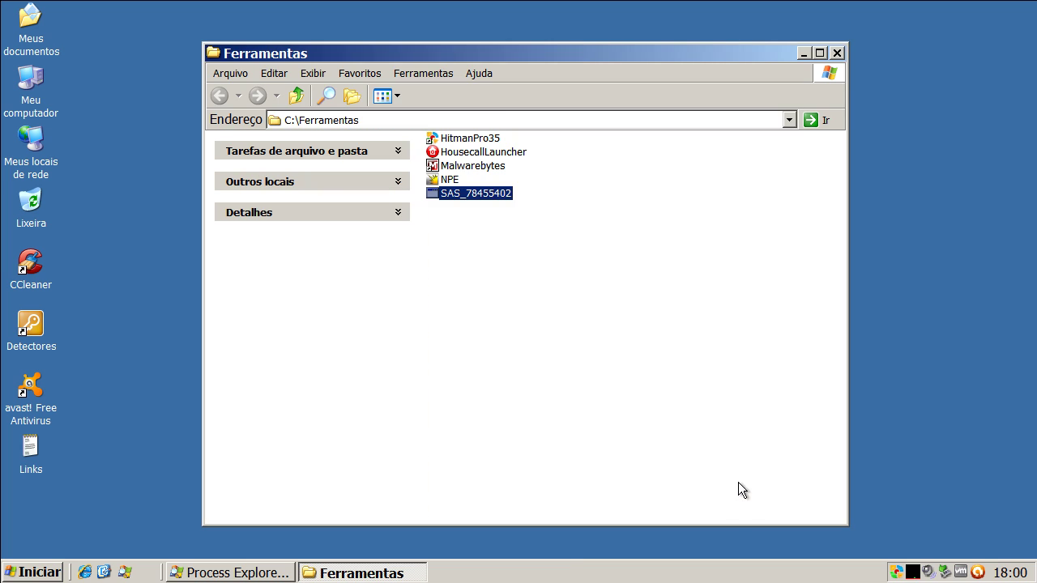
# Launch NPE from the Ferramentas folder, allow it to run, close the folder, and accept the Norton Power Eraser licence agreement
pyautogui.click(458, 180)
pyautogui.rightClick(455, 178)
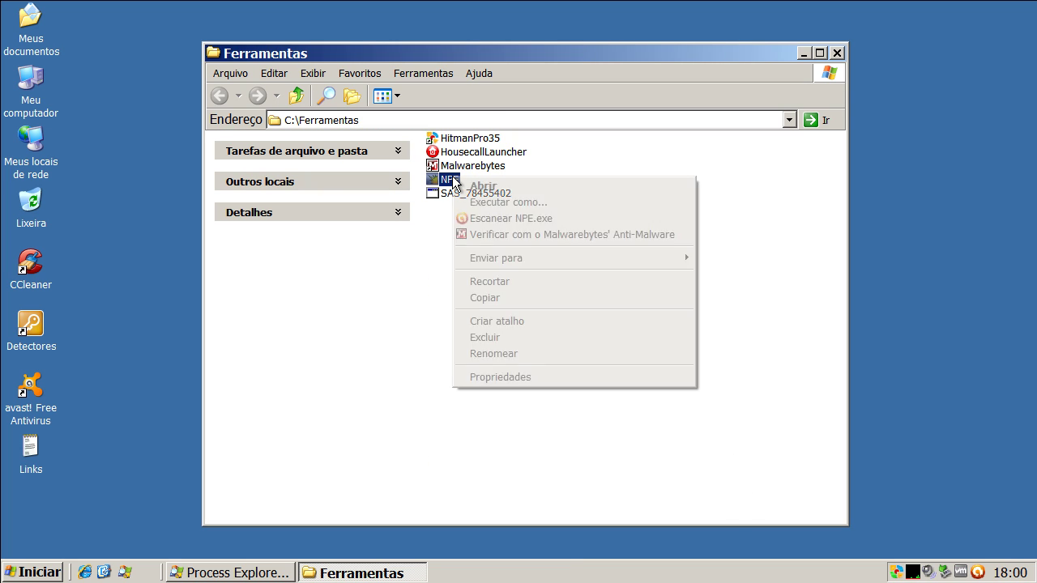
pyautogui.click(470, 190)
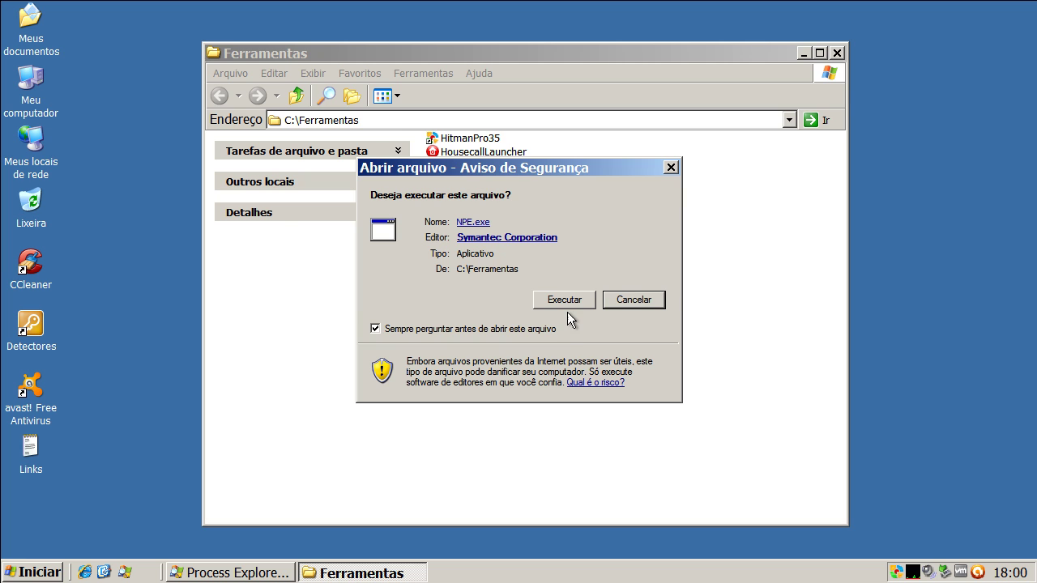
pyautogui.click(564, 300)
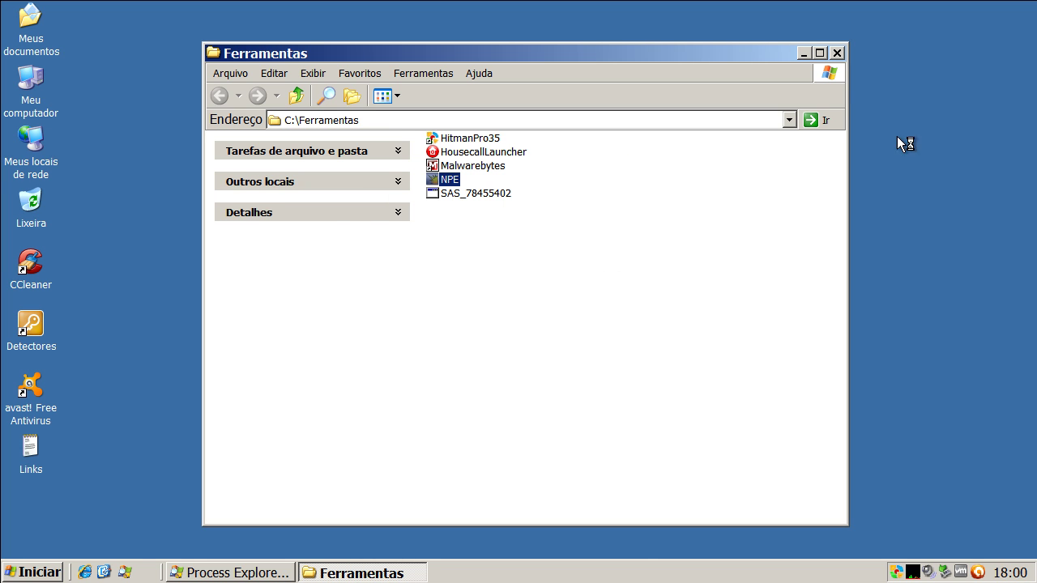
pyautogui.click(837, 54)
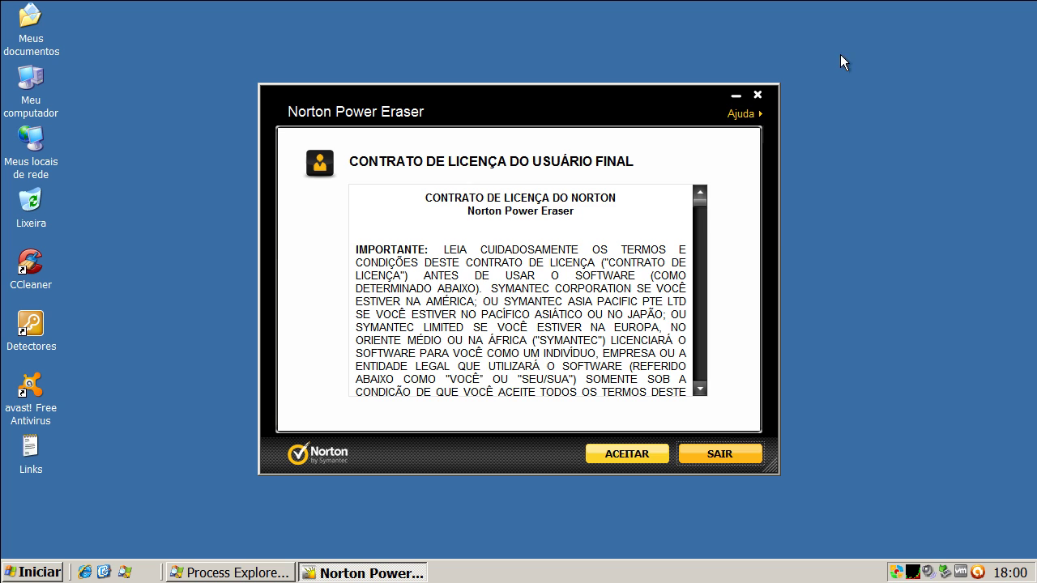
pyautogui.click(627, 453)
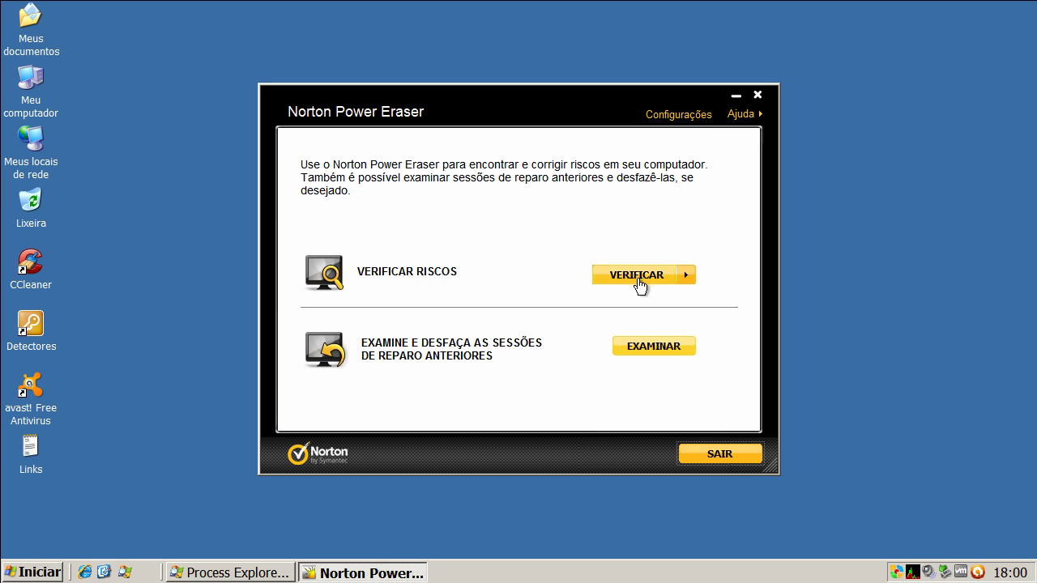
# Scan the computer for risks with Norton Power Eraser, dismiss the results, and close the program
pyautogui.click(639, 276)
pyautogui.click(636, 264)
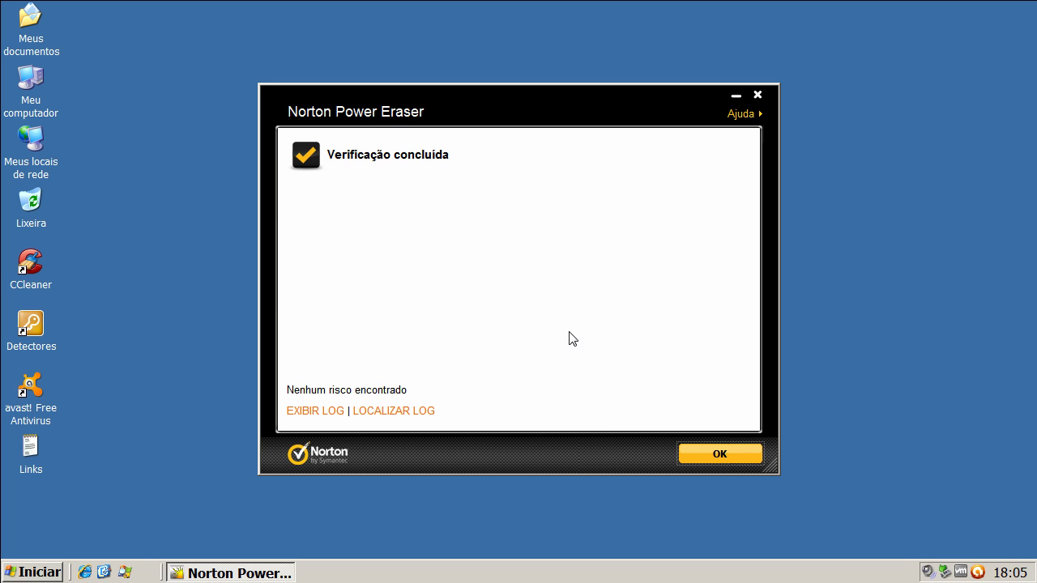
pyautogui.click(694, 460)
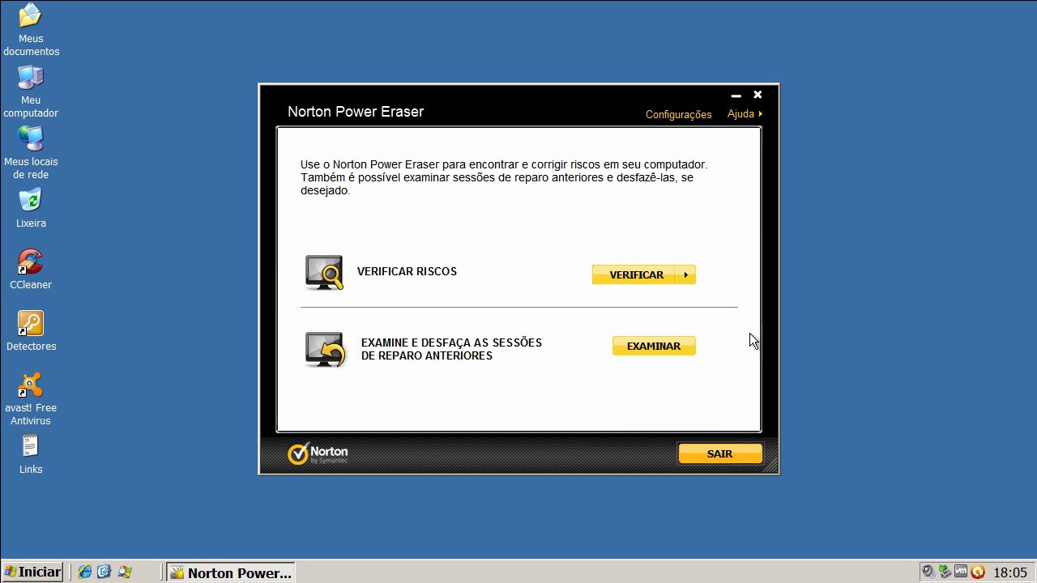
pyautogui.click(757, 94)
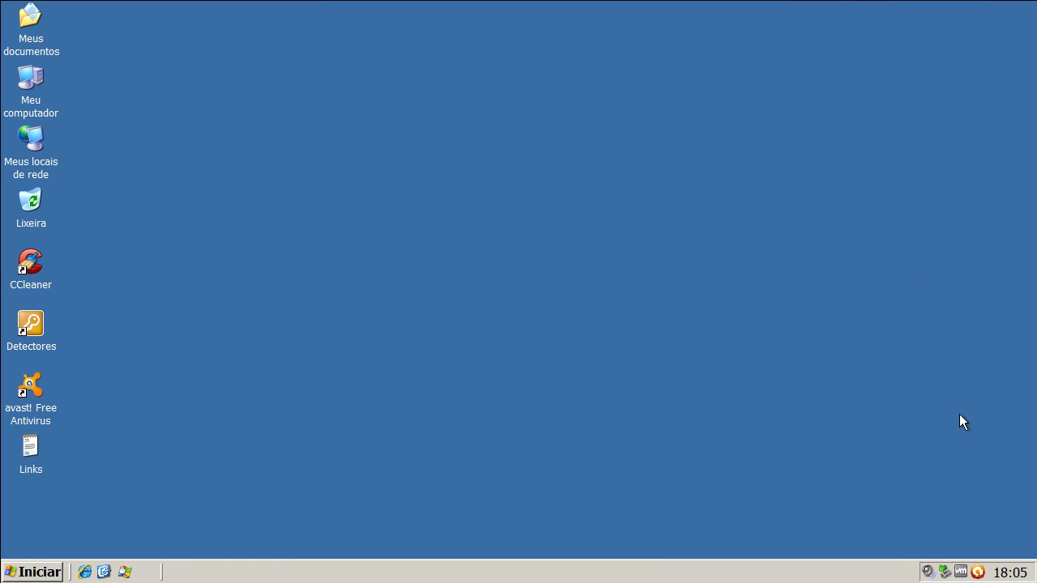
# Open avast! Free Antivirus and expand the details of its current protection status
pyautogui.click(978, 573)
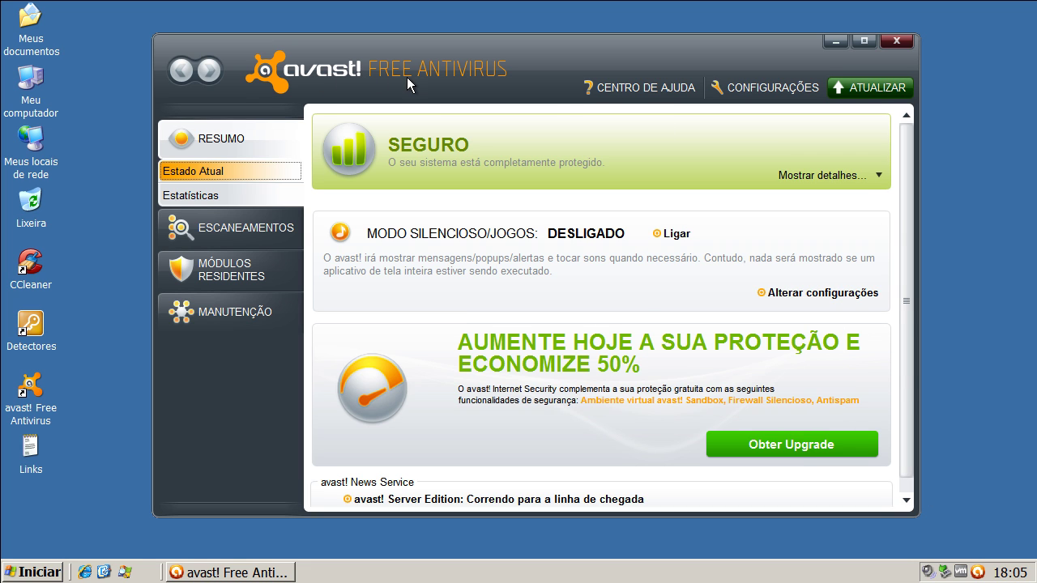
pyautogui.click(881, 178)
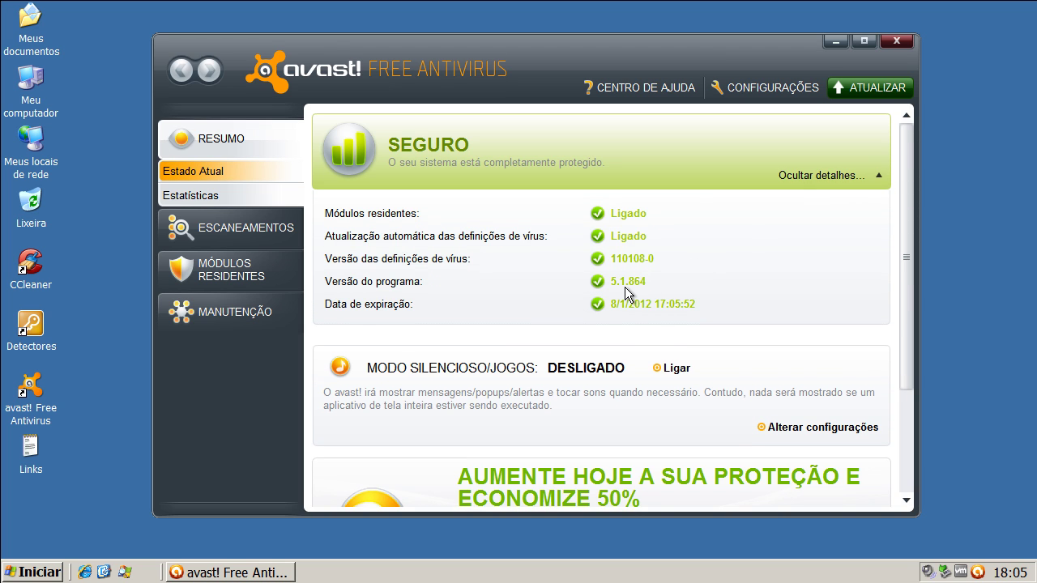